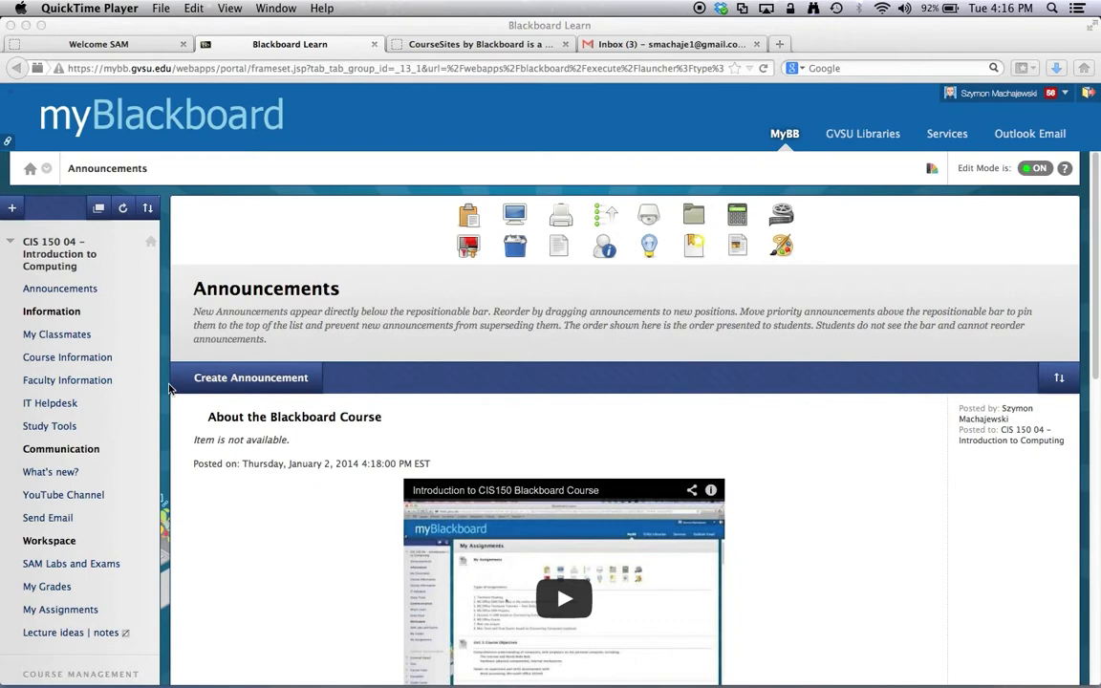
Open the Column Organization page of the CIS 150 04 course's Full Grade Center
{"action": "scroll", "coordinate": [168, 388], "scroll_direction": "down", "scroll_amount": 5}
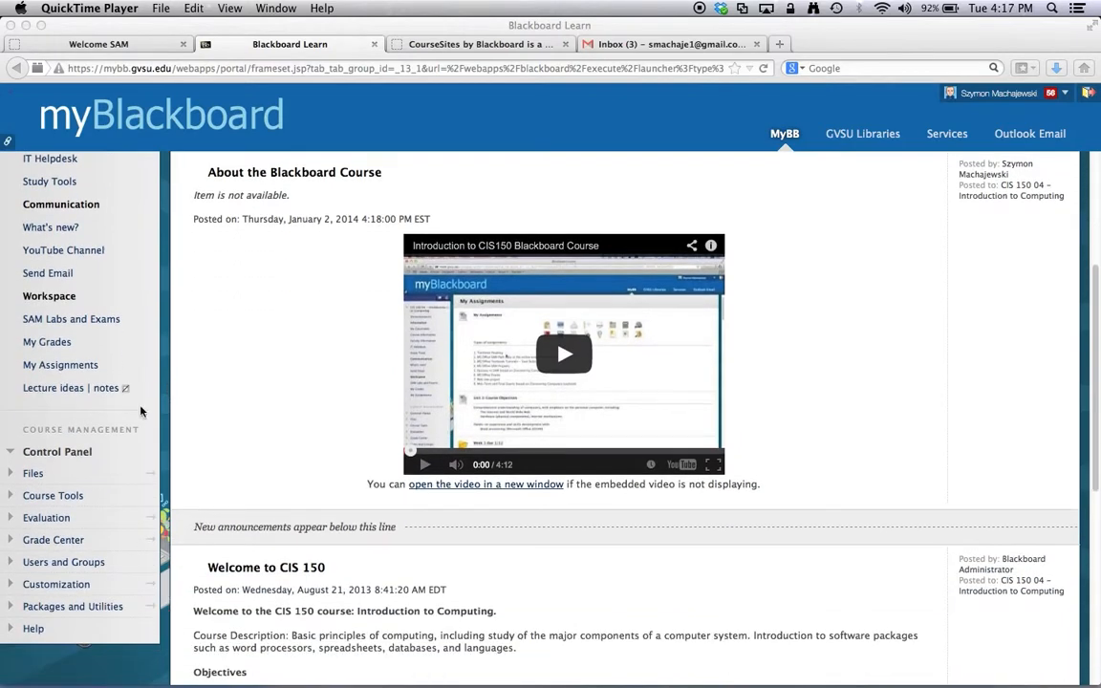
{"action": "left_click", "coordinate": [148, 541]}
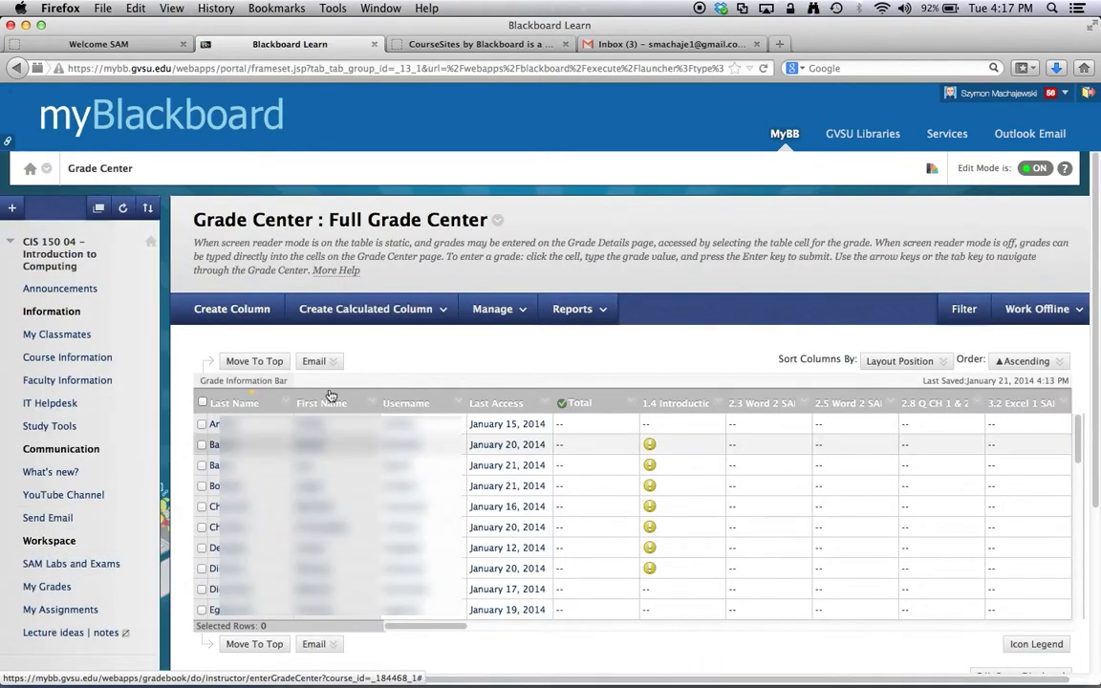
{"action": "left_click", "coordinate": [509, 309]}
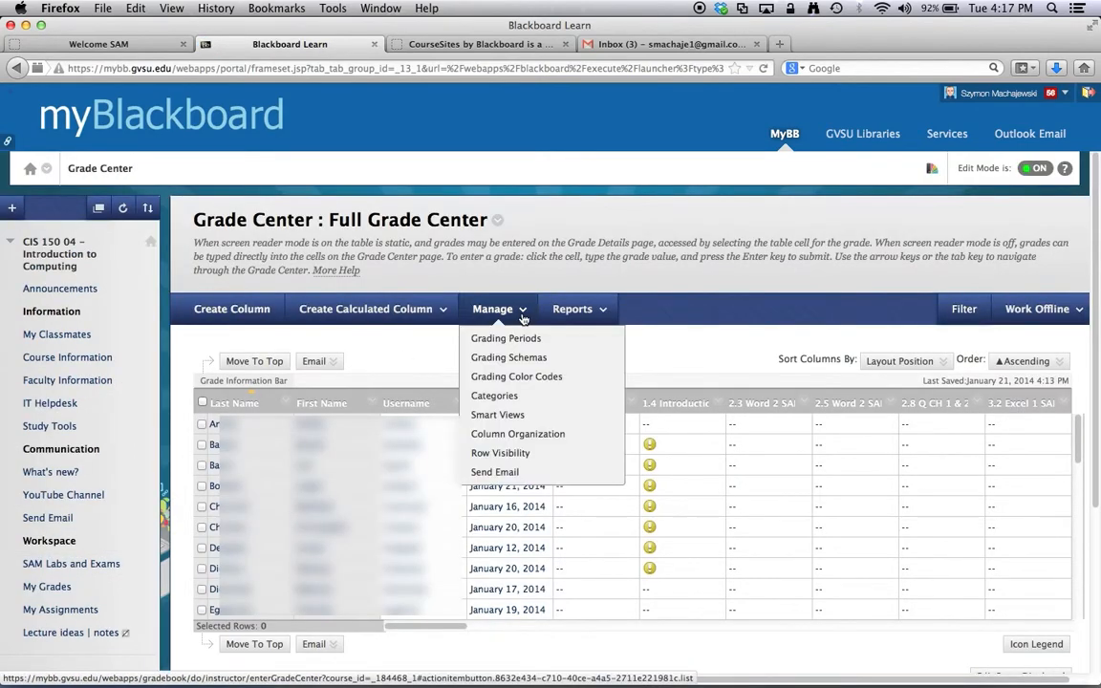
{"action": "left_click", "coordinate": [543, 435]}
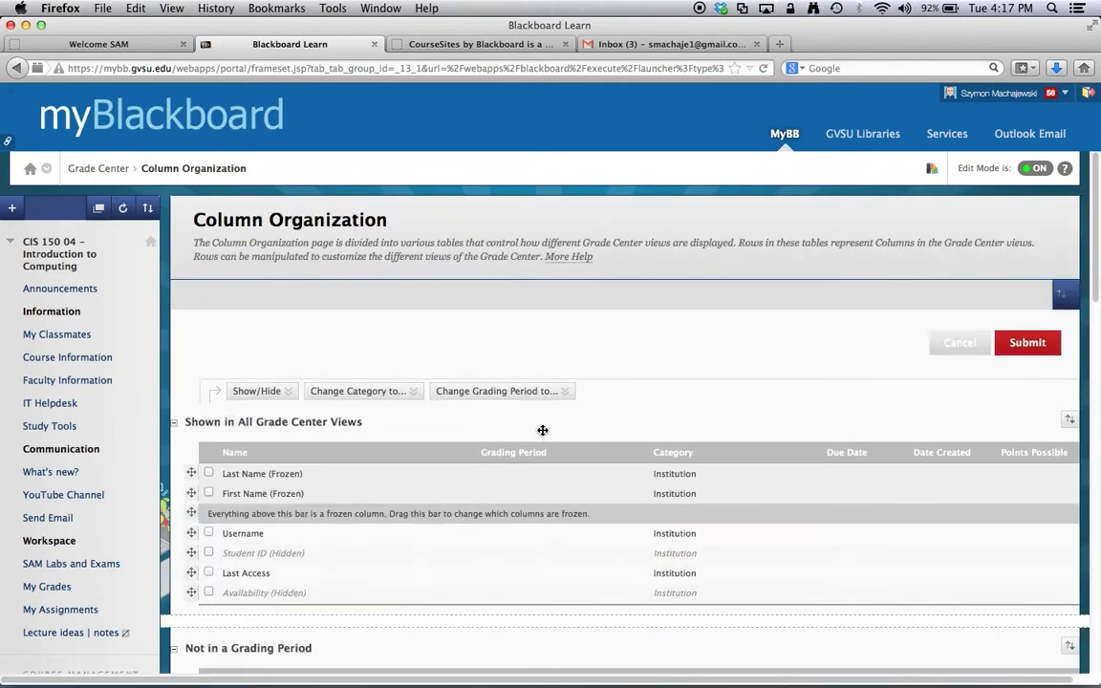
Review the grade columns with their categories and points possible, and leave Column Organization without submitting
{"action": "scroll", "coordinate": [705, 308], "scroll_direction": "down", "scroll_amount": 5}
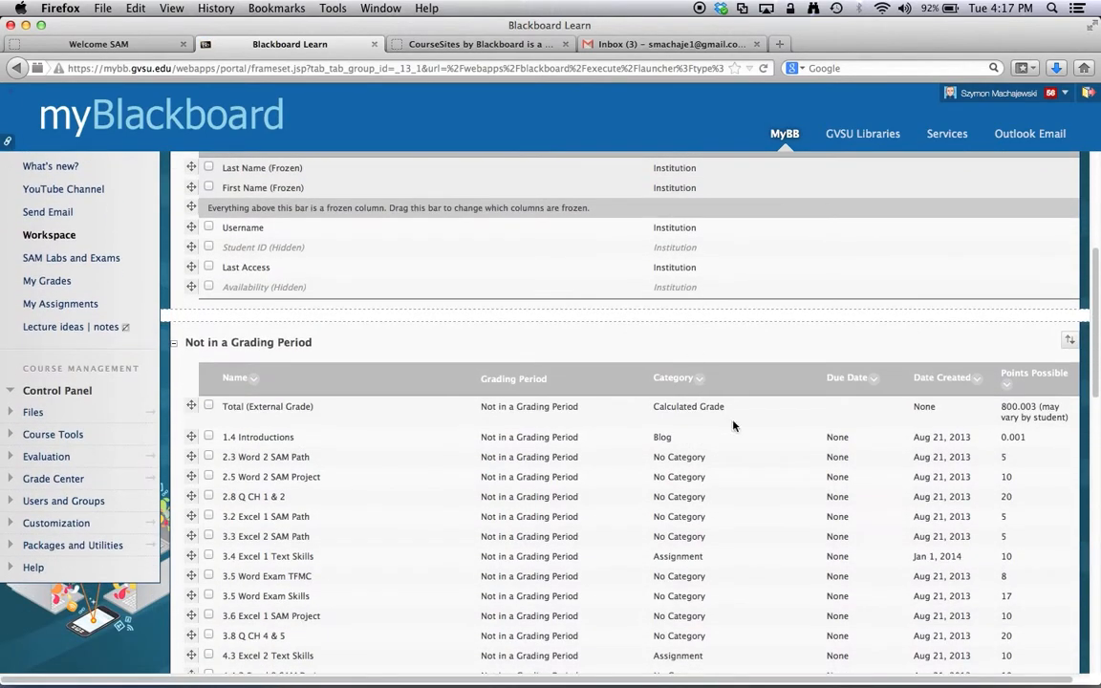
{"action": "scroll", "coordinate": [770, 488], "scroll_direction": "down", "scroll_amount": 3}
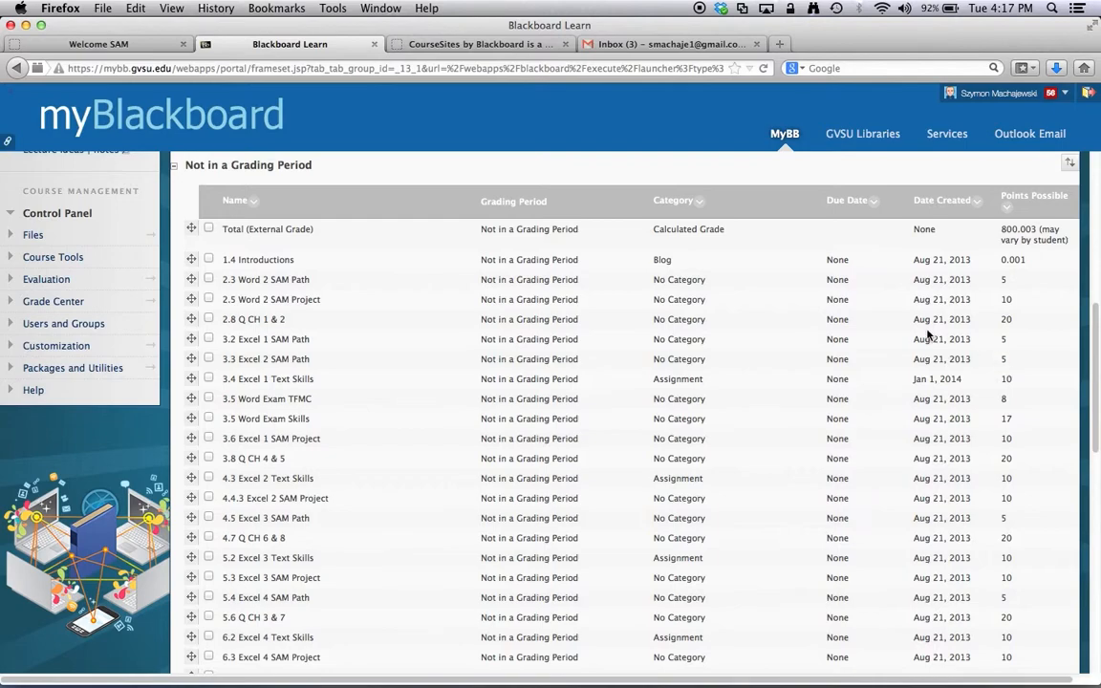
{"action": "scroll", "coordinate": [927, 333], "scroll_direction": "up", "scroll_amount": 2}
{"action": "scroll", "coordinate": [927, 333], "scroll_direction": "down", "scroll_amount": 10}
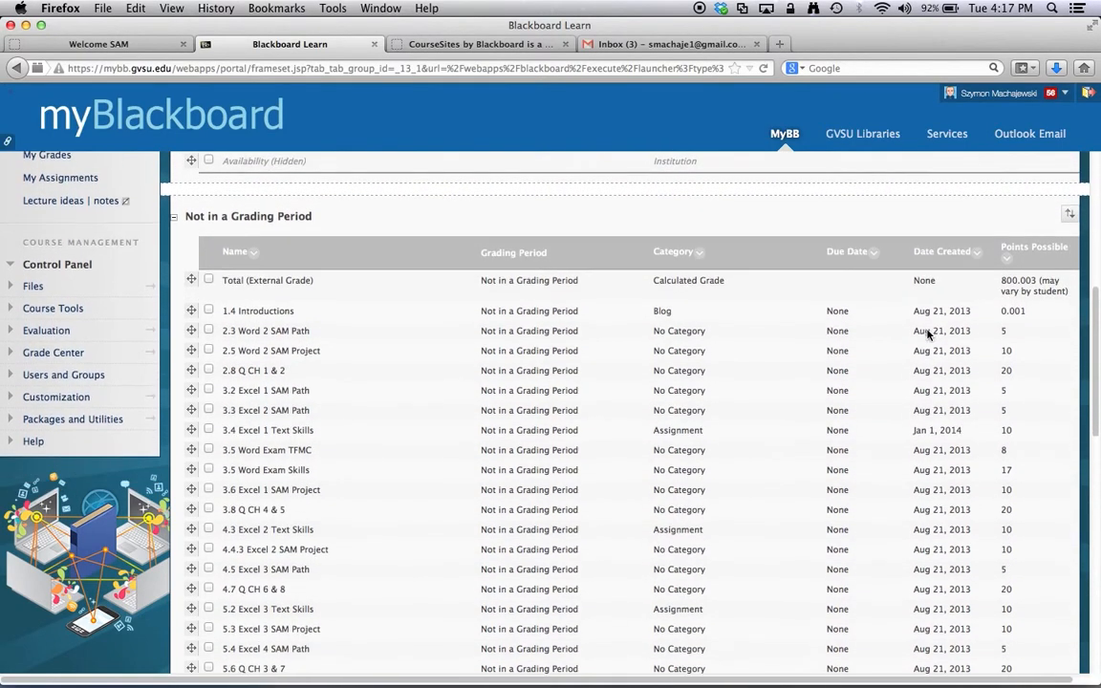
{"action": "scroll", "coordinate": [927, 334], "scroll_direction": "down", "scroll_amount": 4}
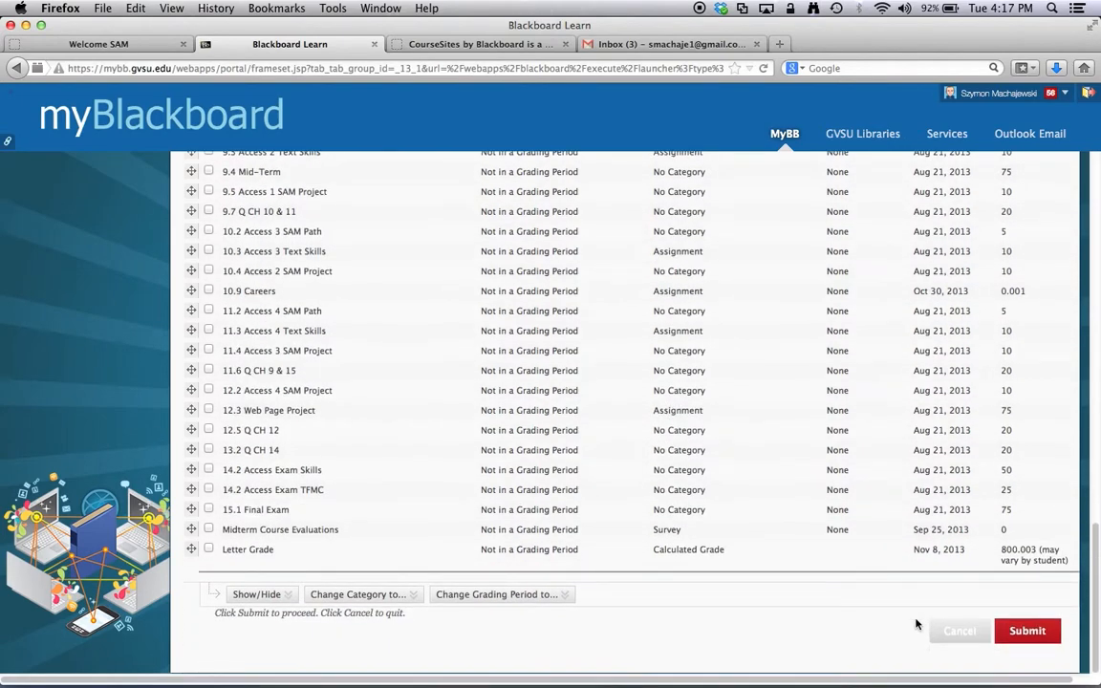
{"action": "left_click", "coordinate": [958, 632]}
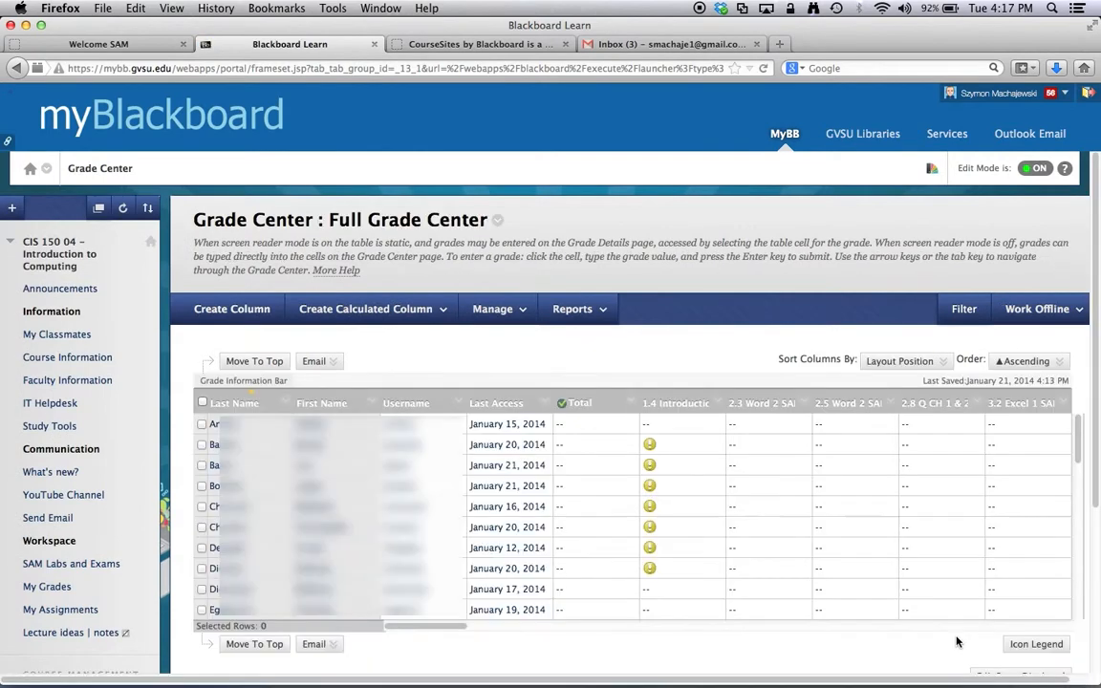
Inspect the column information of 2.3 Word 2 SAM Path, including display and points settings, and cancel without changes
{"action": "left_click", "coordinate": [805, 403]}
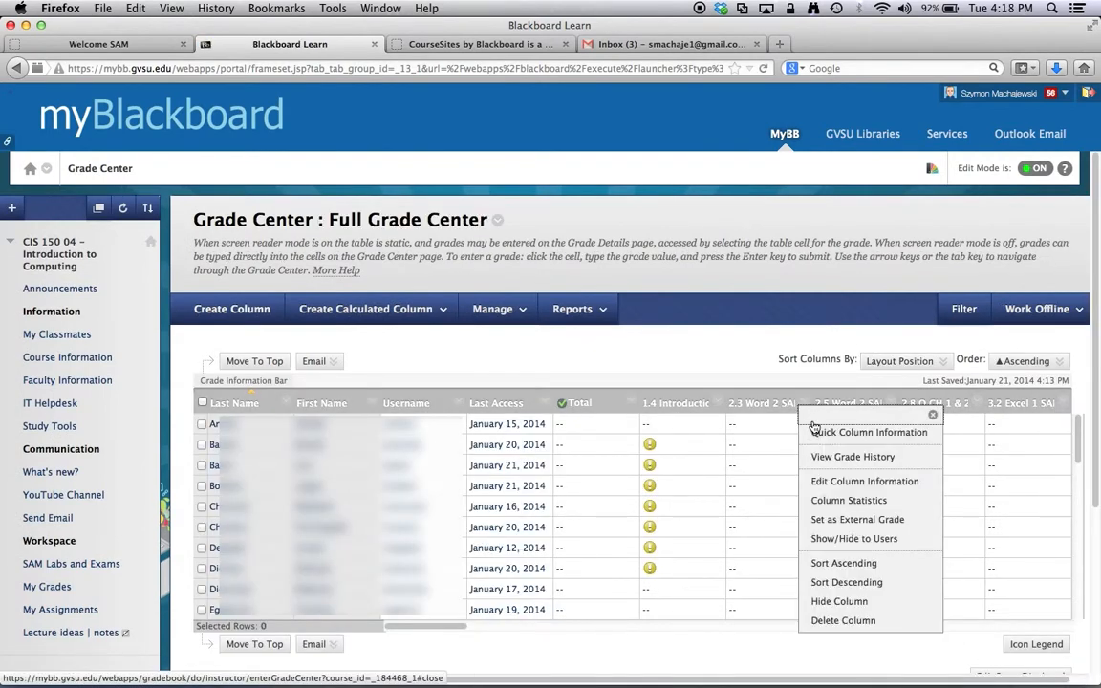
{"action": "left_click", "coordinate": [842, 481]}
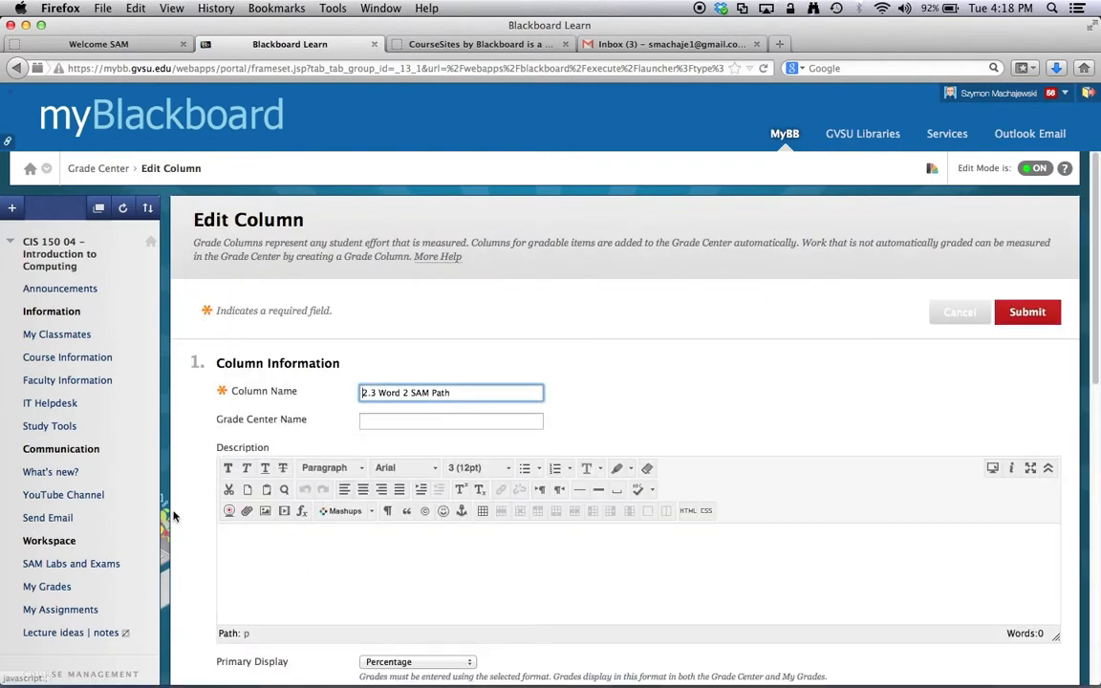
{"action": "scroll", "coordinate": [181, 526], "scroll_direction": "down", "scroll_amount": 5}
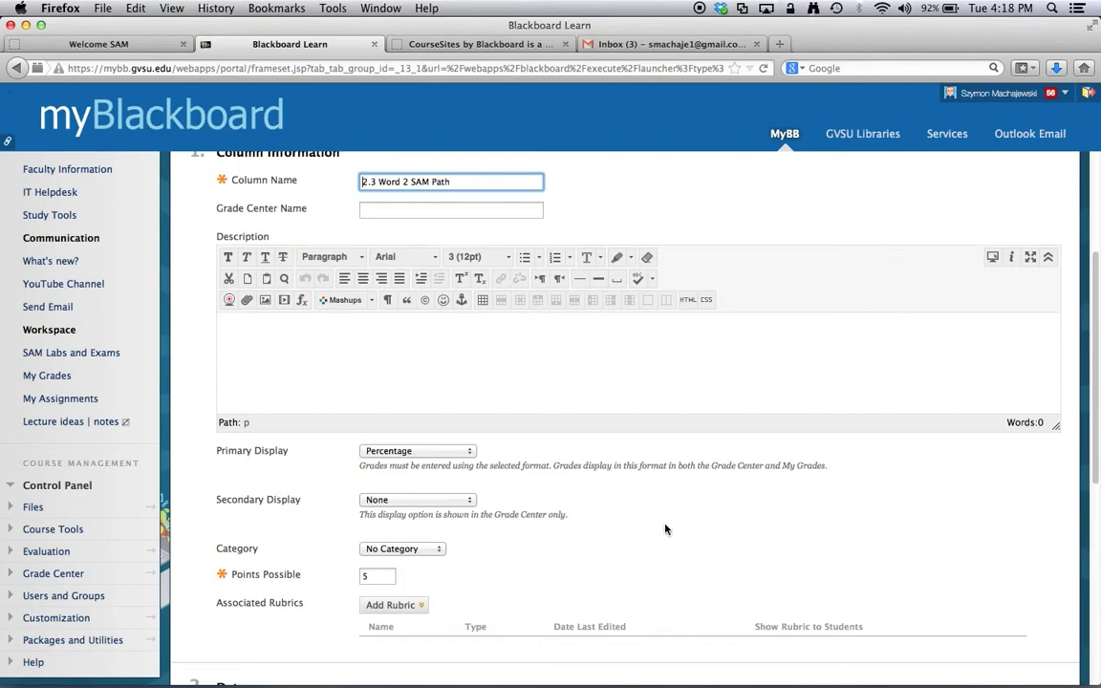
{"action": "scroll", "coordinate": [663, 528], "scroll_direction": "up", "scroll_amount": 3}
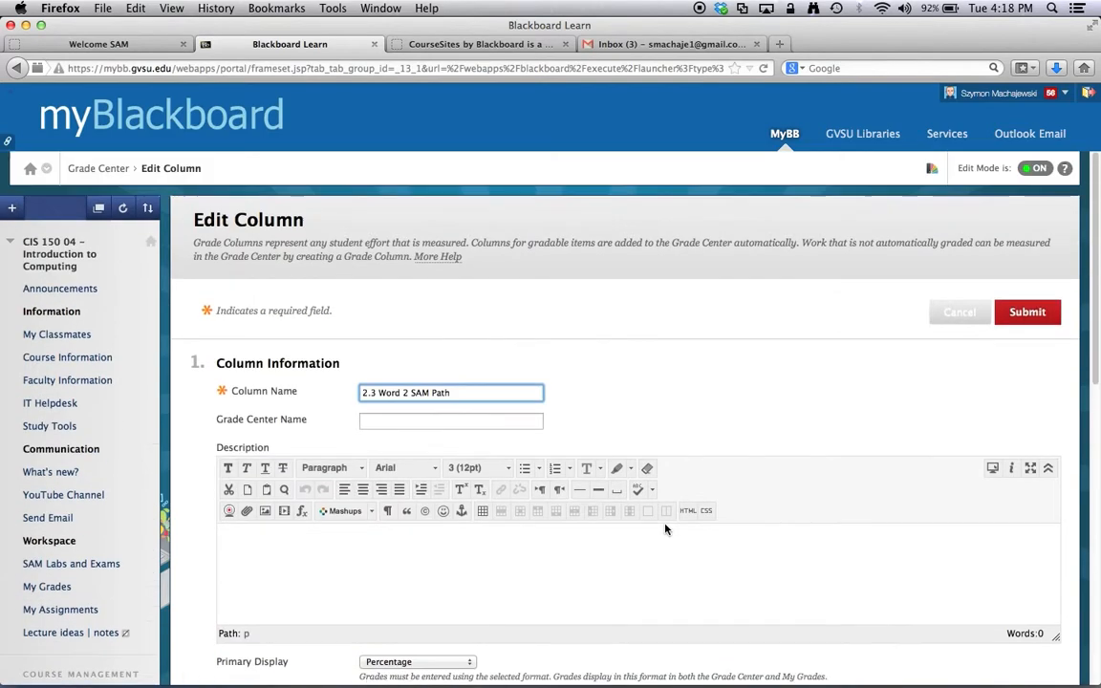
{"action": "left_click", "coordinate": [956, 315]}
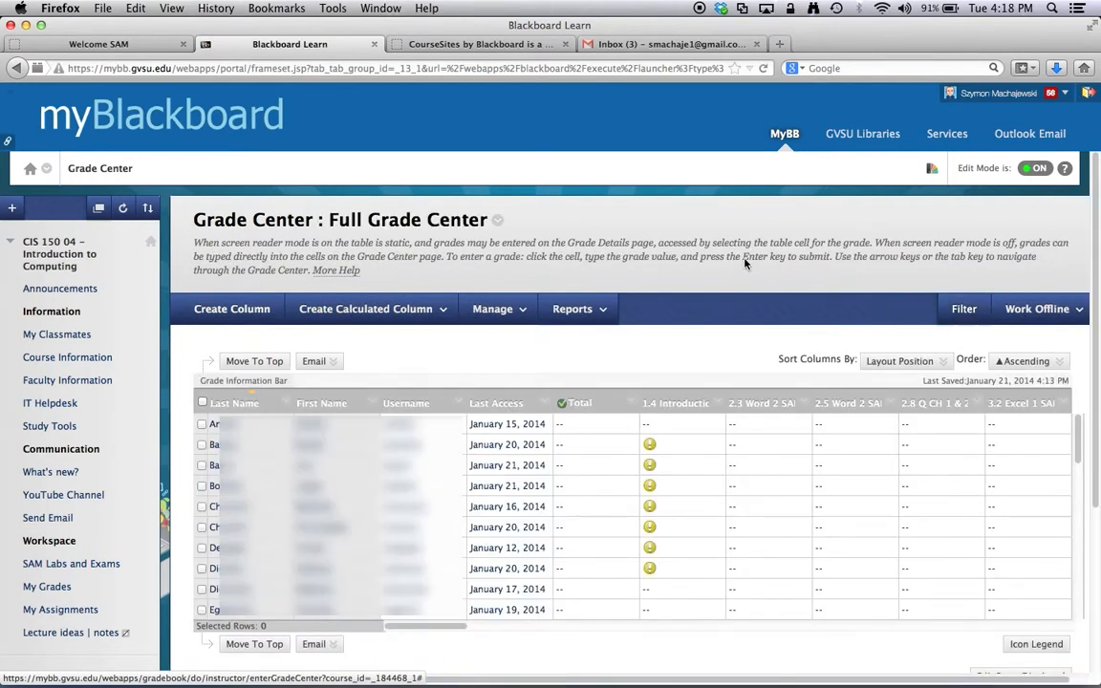
Switch to the SAM site and load the results gradebook for section CIS 150-04 (Winter 2014)
{"action": "left_click", "coordinate": [140, 46]}
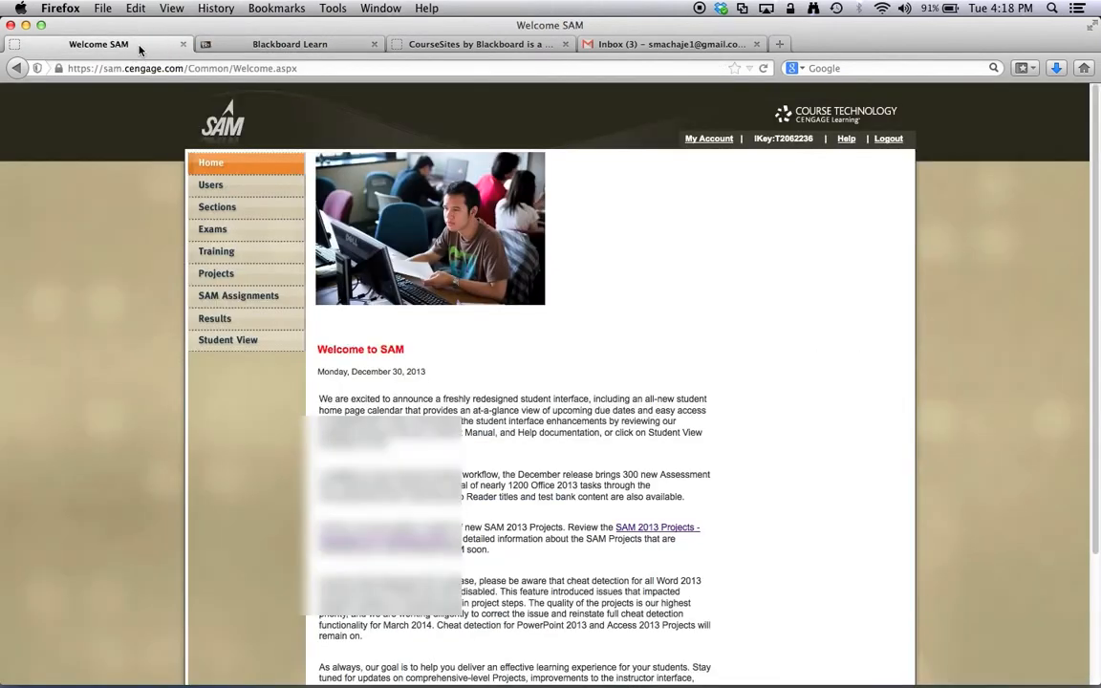
{"action": "left_click", "coordinate": [243, 317]}
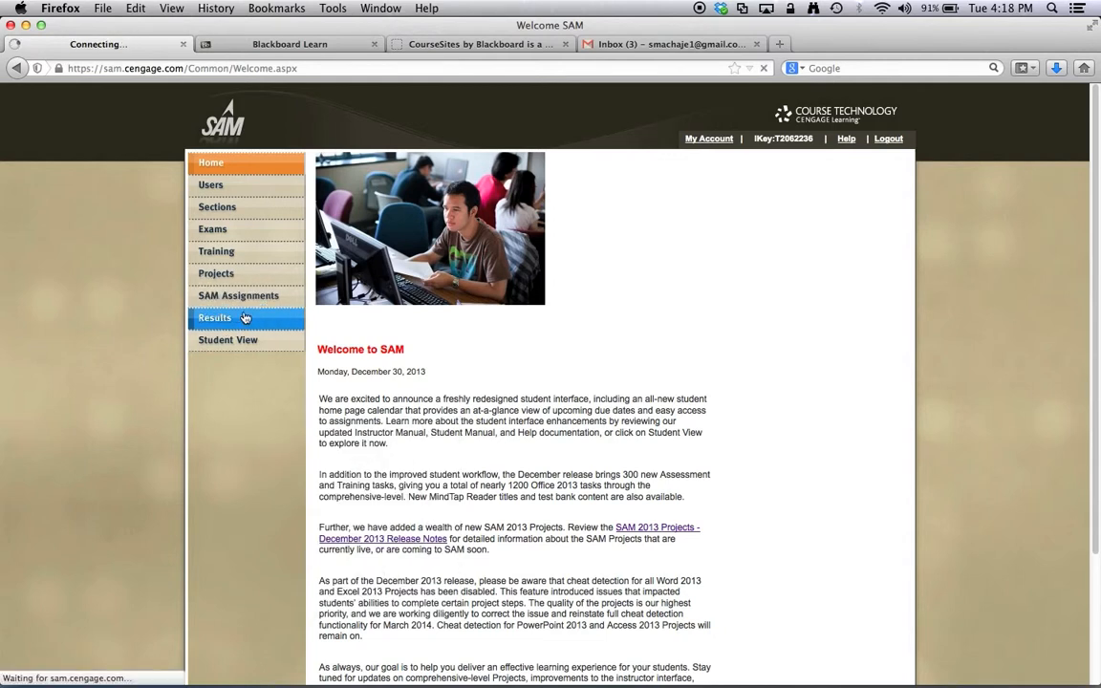
{"action": "left_click", "coordinate": [429, 170]}
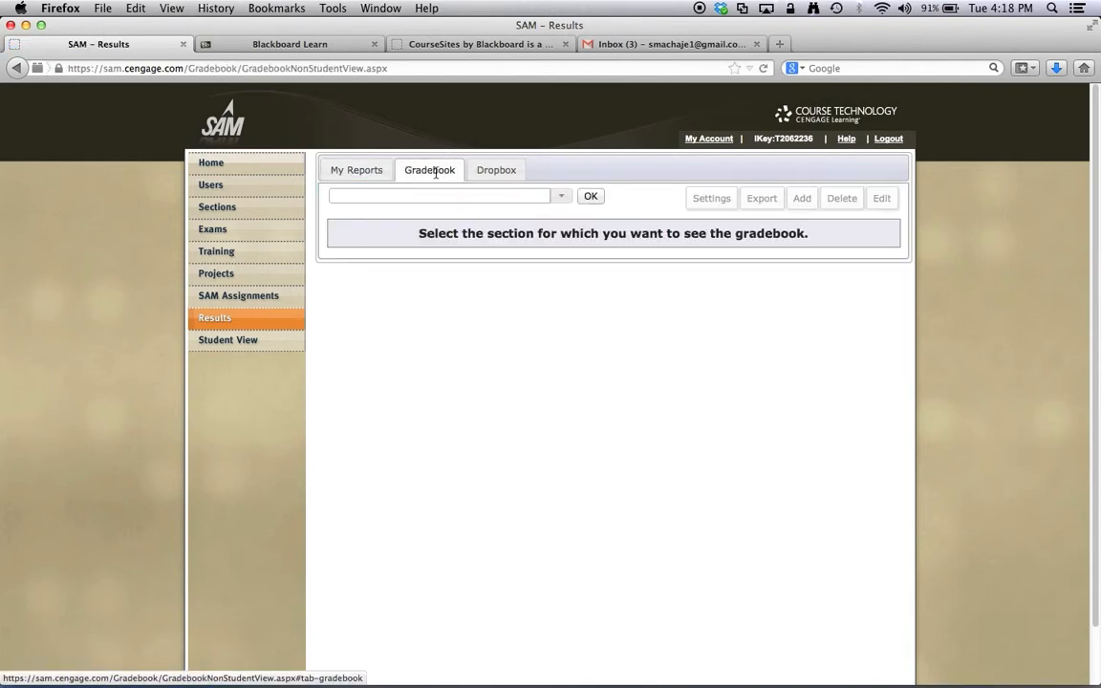
{"action": "left_click", "coordinate": [560, 197]}
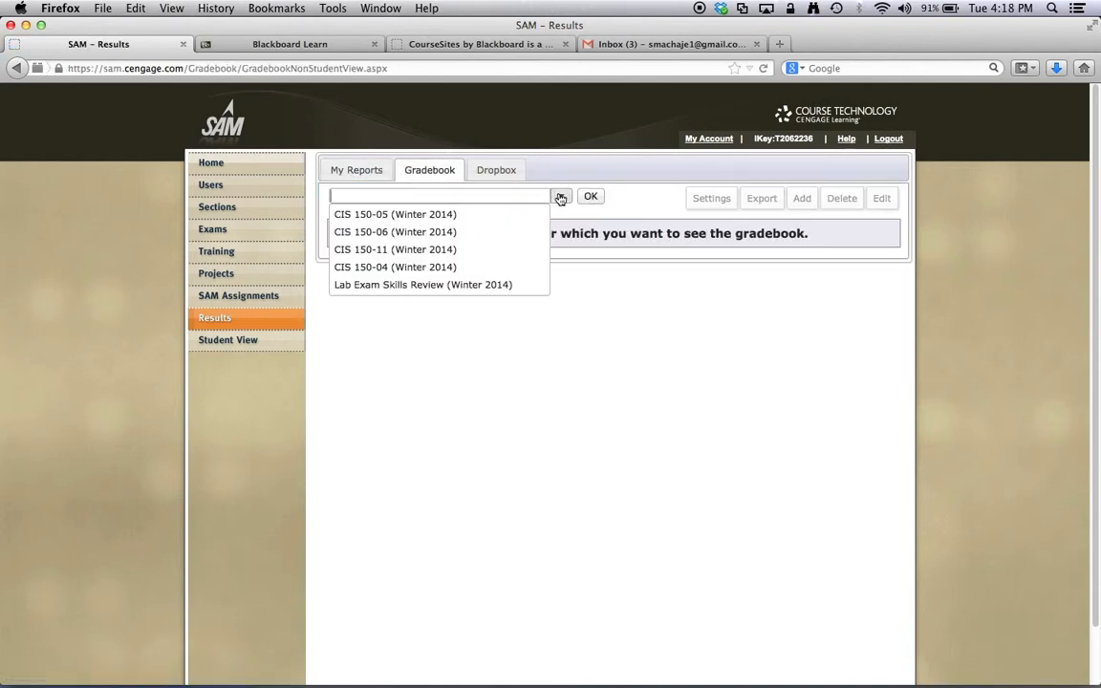
{"action": "left_click", "coordinate": [466, 269]}
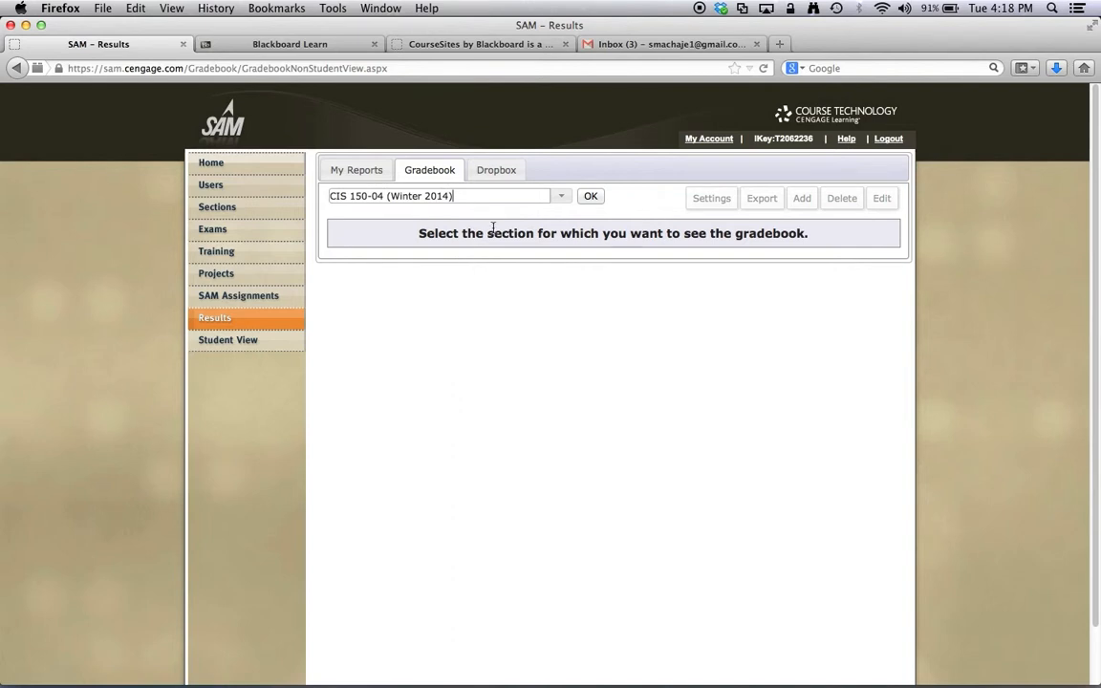
{"action": "left_click", "coordinate": [590, 197]}
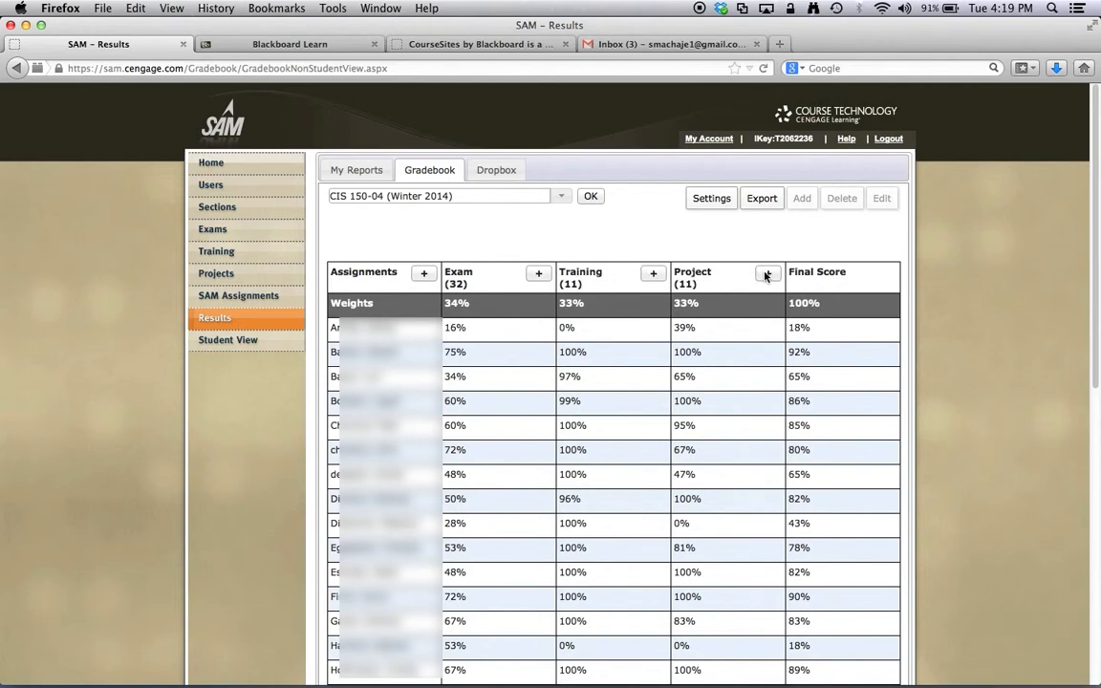
Expand the Exam scores into individual assignments and export the gradebook as SAM - Results.csv to Downloads
{"action": "left_click", "coordinate": [539, 276]}
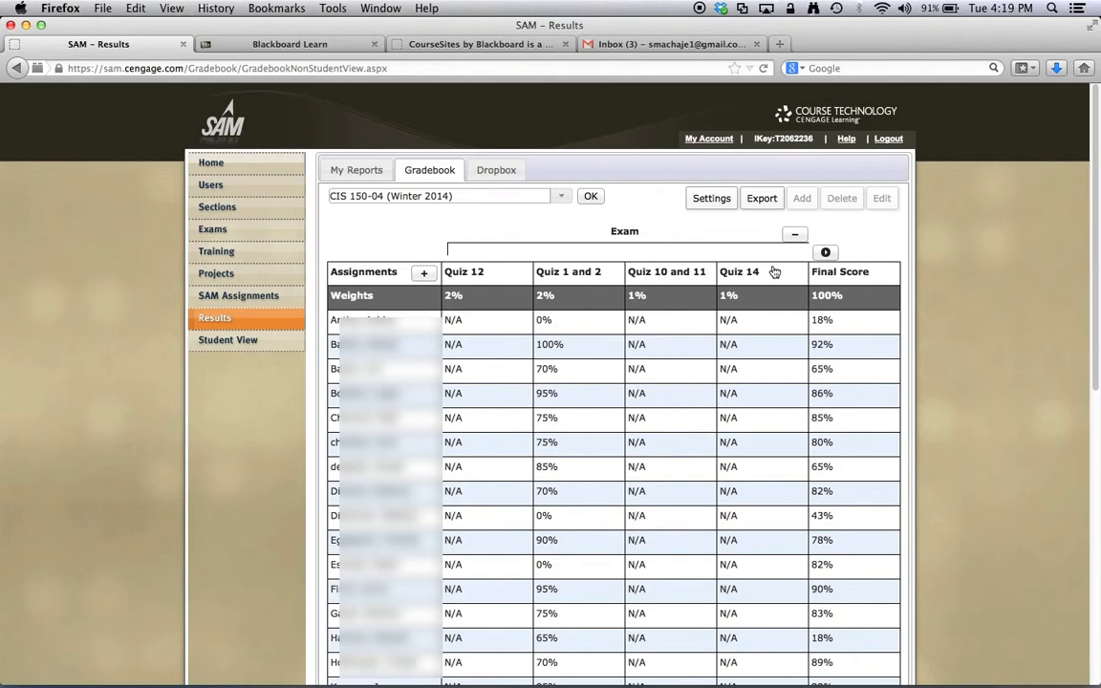
{"action": "left_click", "coordinate": [765, 199]}
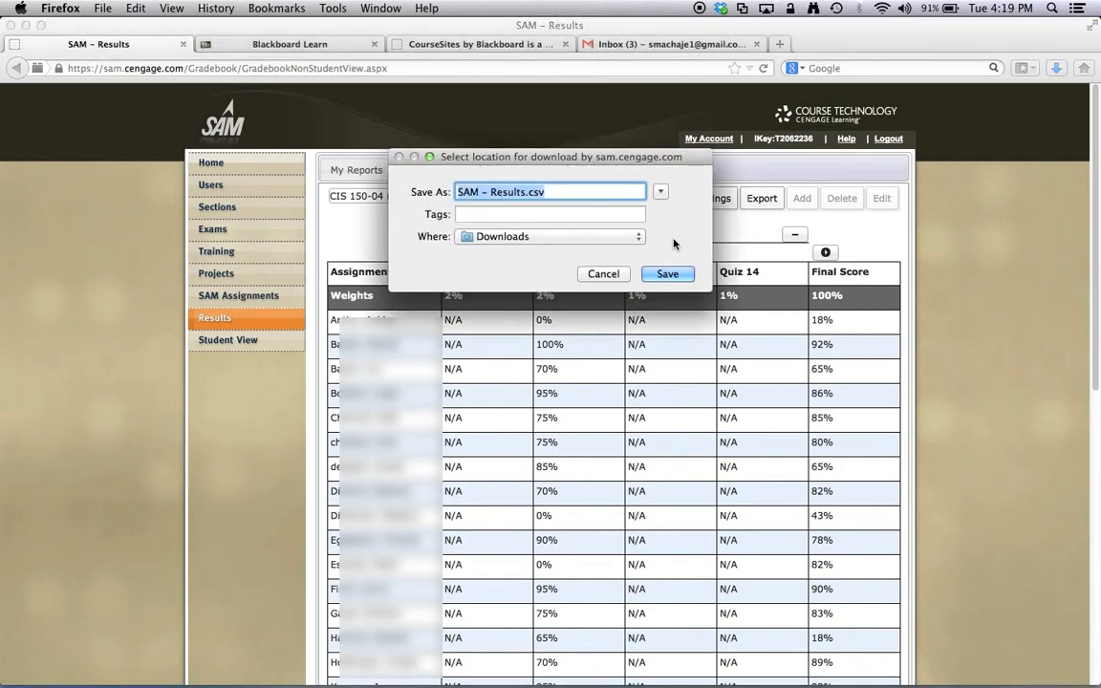
{"action": "left_click", "coordinate": [669, 274]}
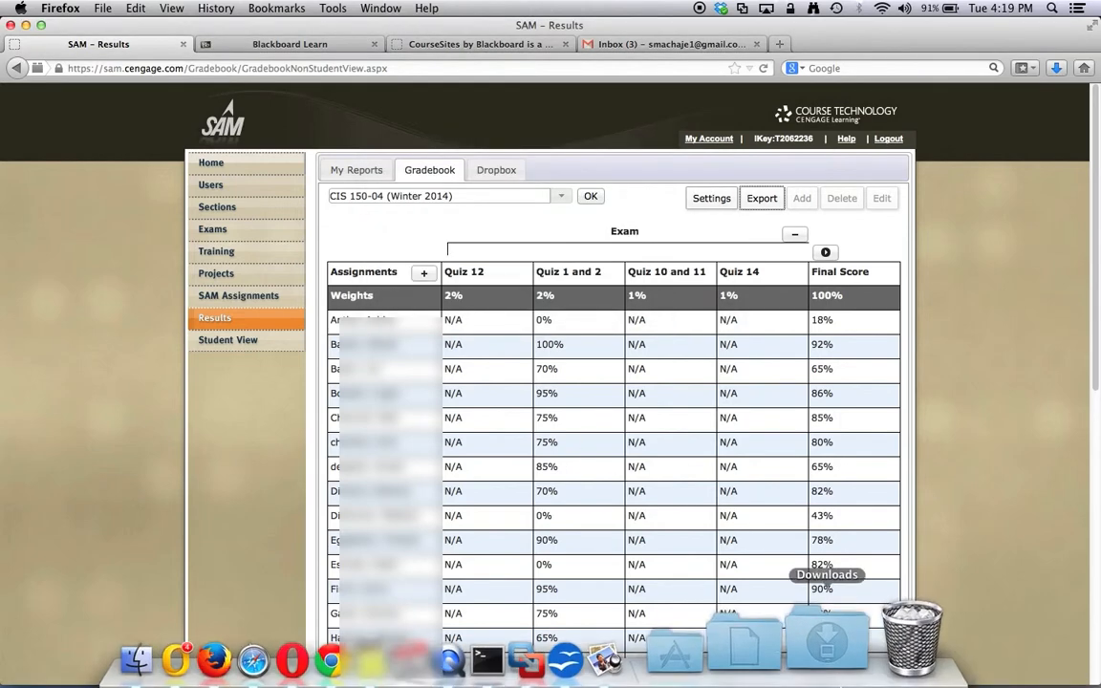
Open the downloaded SAM - Results.csv in OpenOffice Calc with the UTF-8 character set and tab and comma separators
{"action": "left_click", "coordinate": [841, 654]}
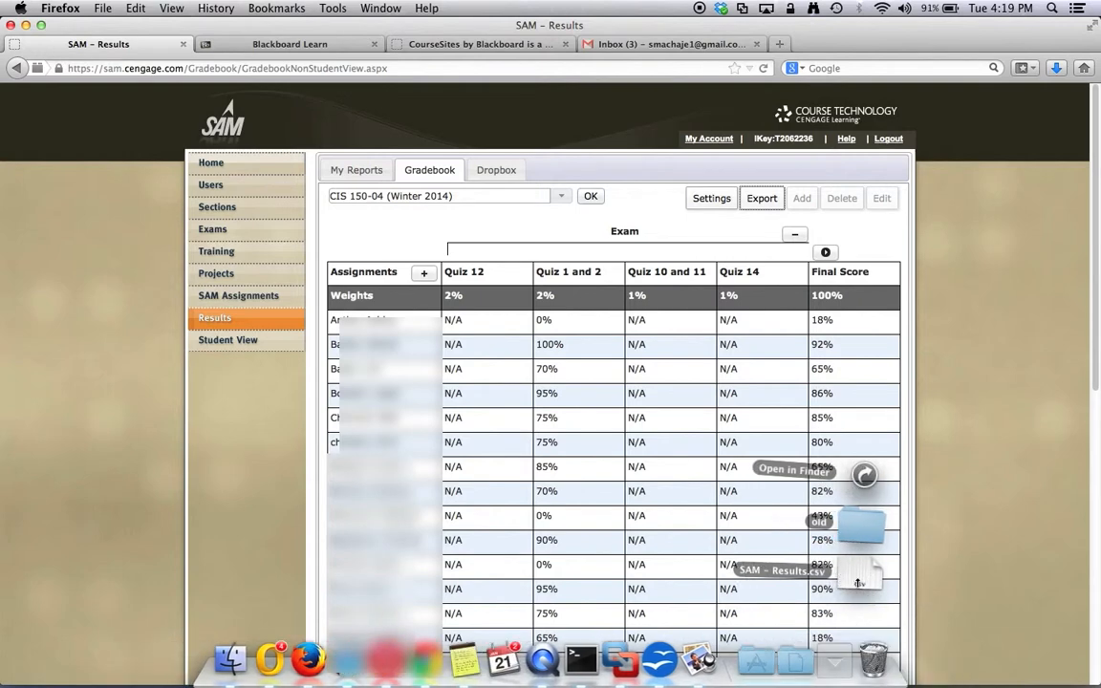
{"action": "left_click", "coordinate": [846, 573]}
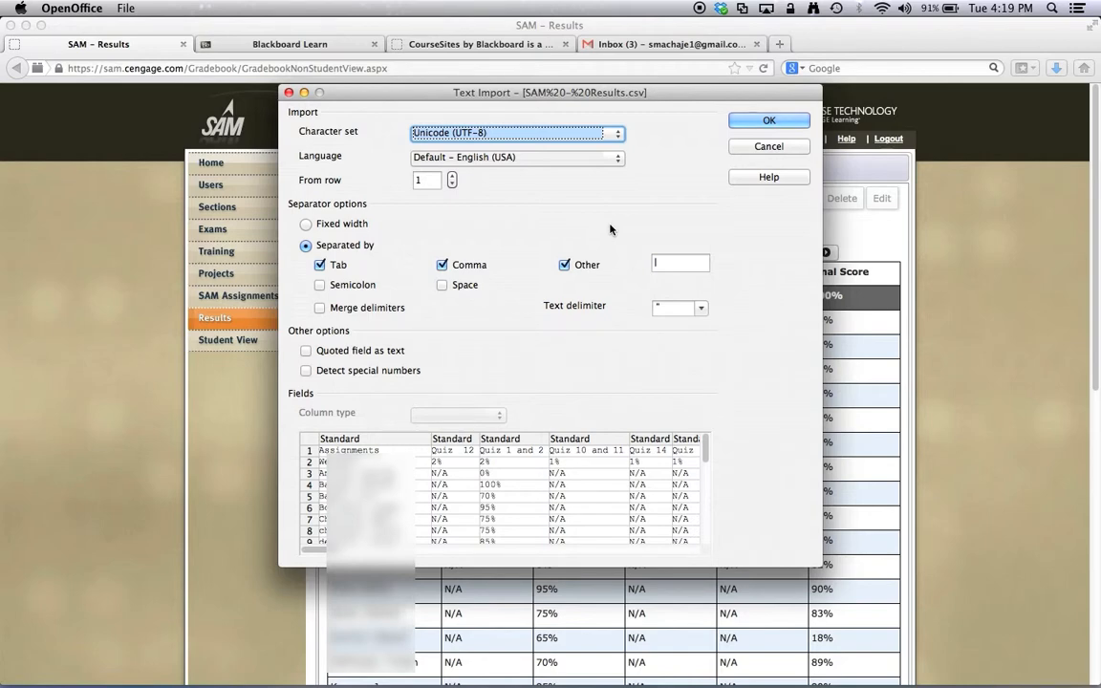
{"action": "left_click", "coordinate": [765, 122]}
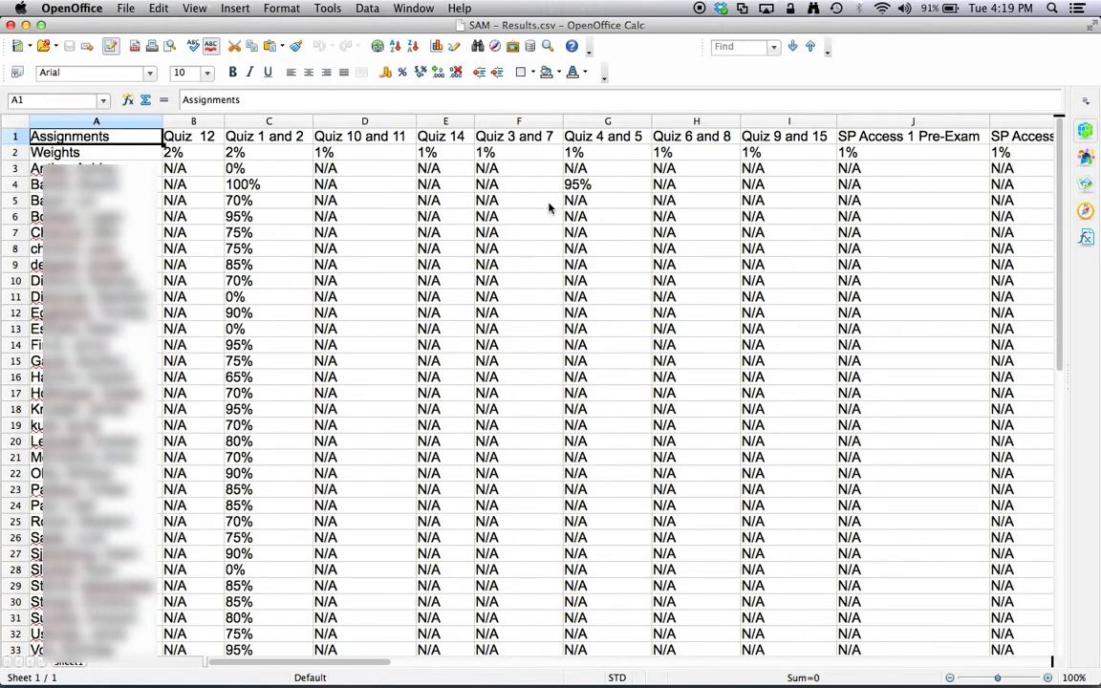
Delete the Quiz 12 column, which sits before the Quiz 1 and 2 scores
{"action": "left_click", "coordinate": [268, 122]}
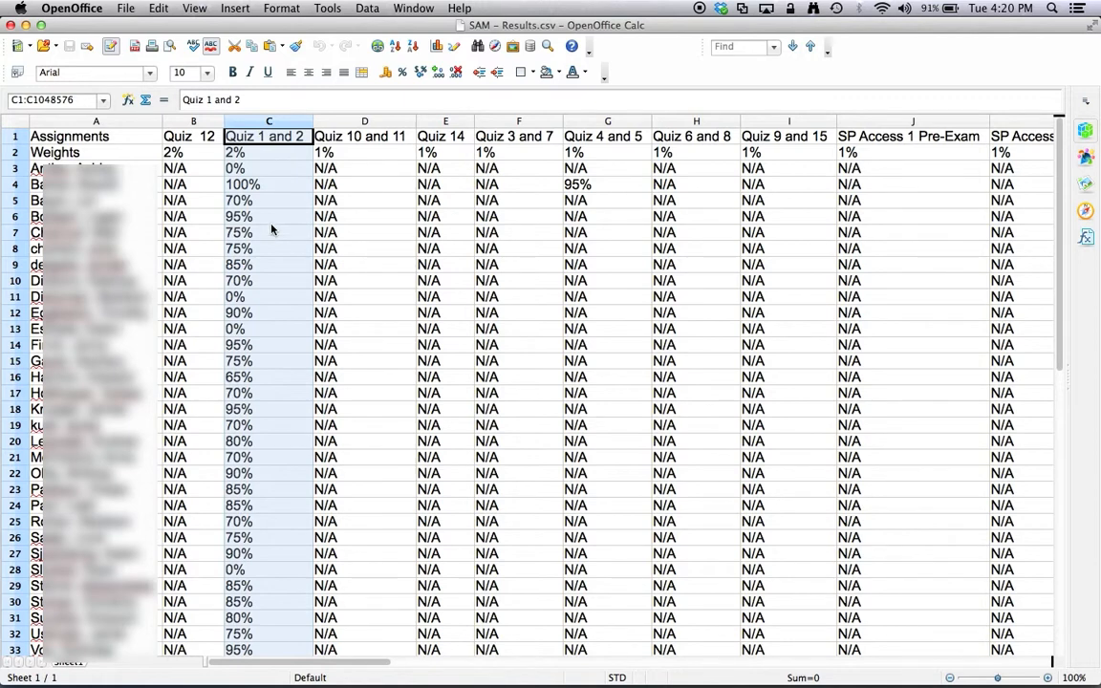
{"action": "left_click", "coordinate": [195, 122]}
{"action": "right_click", "coordinate": [198, 123]}
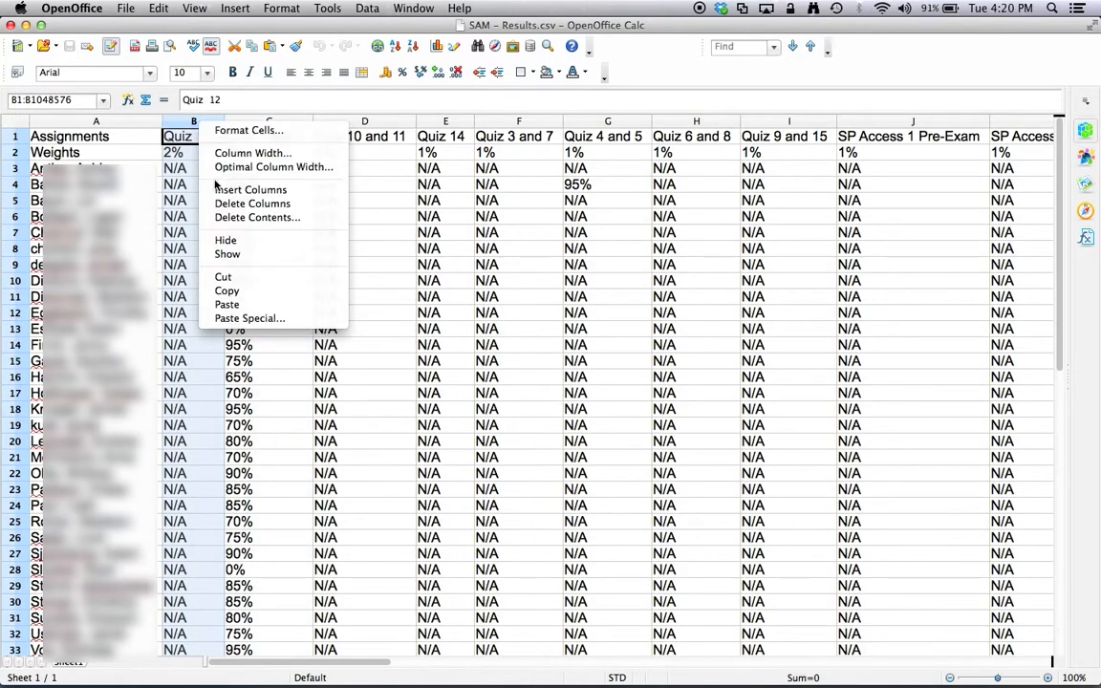
{"action": "left_click", "coordinate": [252, 203]}
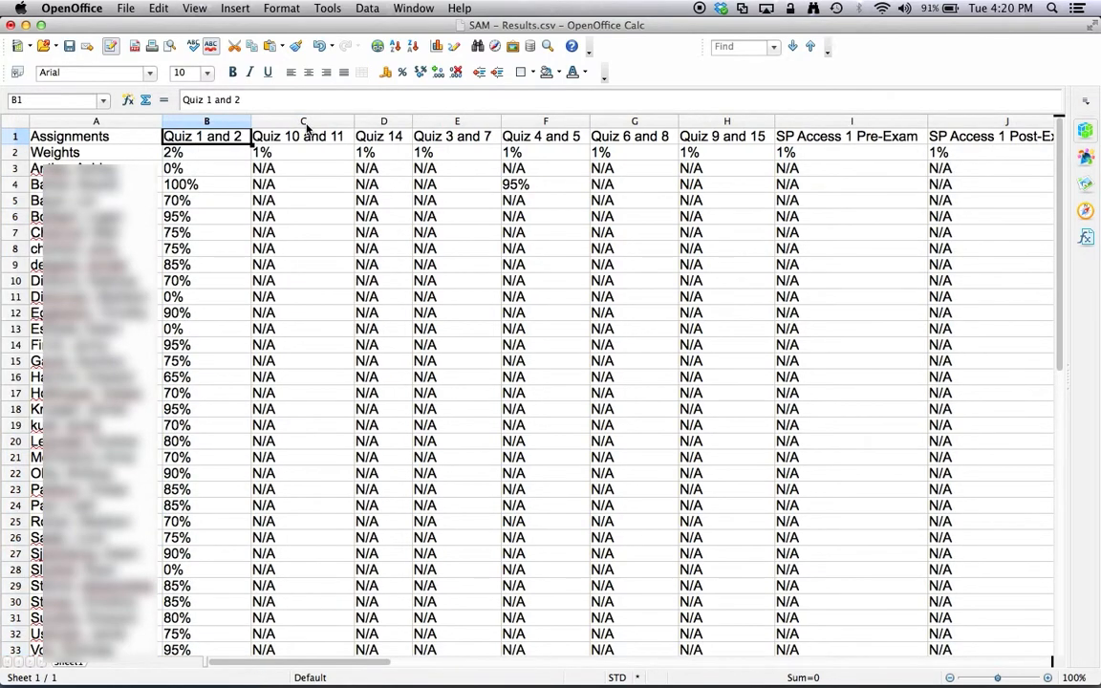
Delete all columns from Quiz 10 and 11 through Final Score, keeping only the names and Quiz 1 and 2
{"action": "left_click", "coordinate": [277, 122]}
{"action": "scroll", "coordinate": [450, 241], "scroll_direction": "right", "scroll_amount": 15}
{"action": "scroll", "coordinate": [494, 265], "scroll_direction": "right", "scroll_amount": 5}
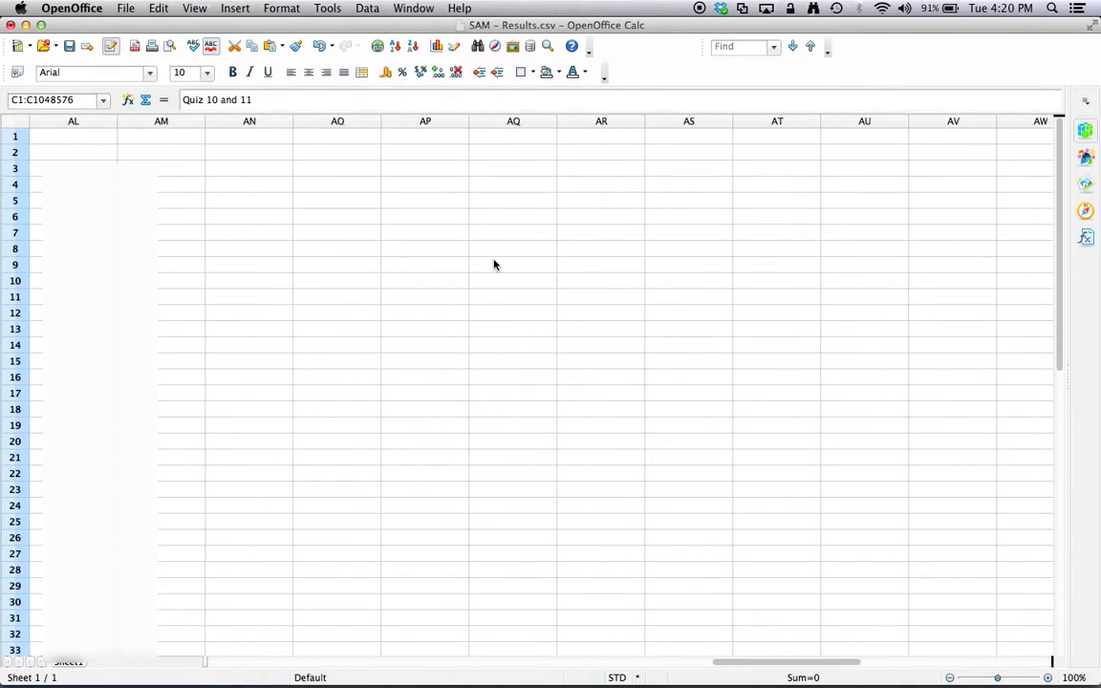
{"action": "scroll", "coordinate": [494, 264], "scroll_direction": "left", "scroll_amount": 6}
{"action": "left_click", "coordinate": [461, 122], "text": "shift"}
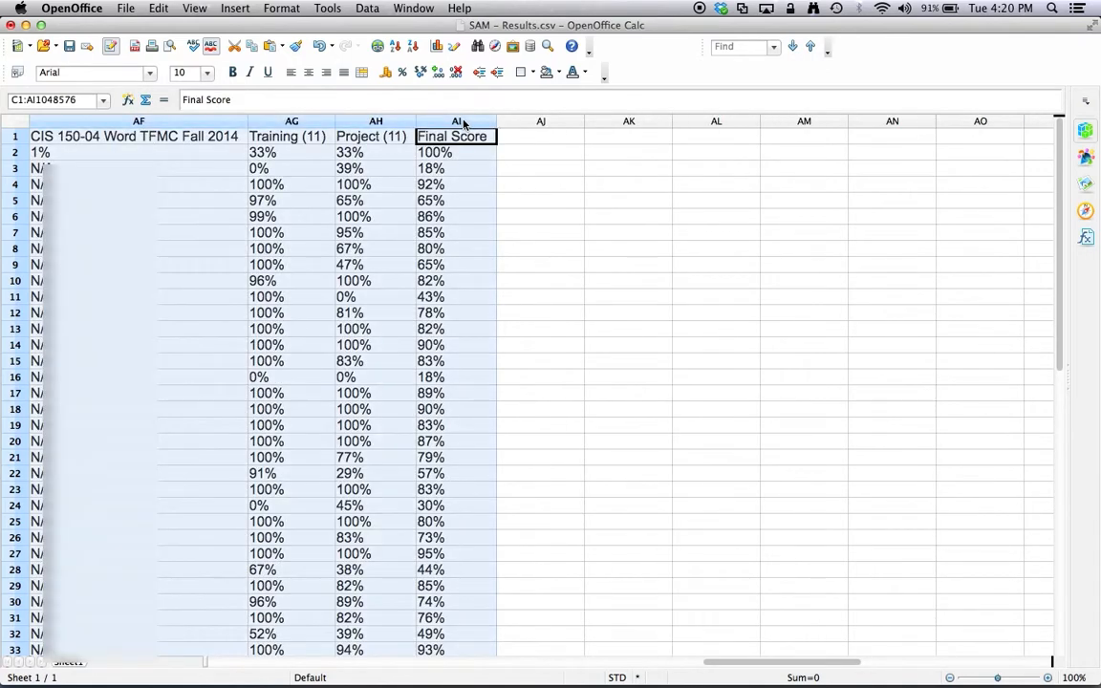
{"action": "right_click", "coordinate": [460, 122]}
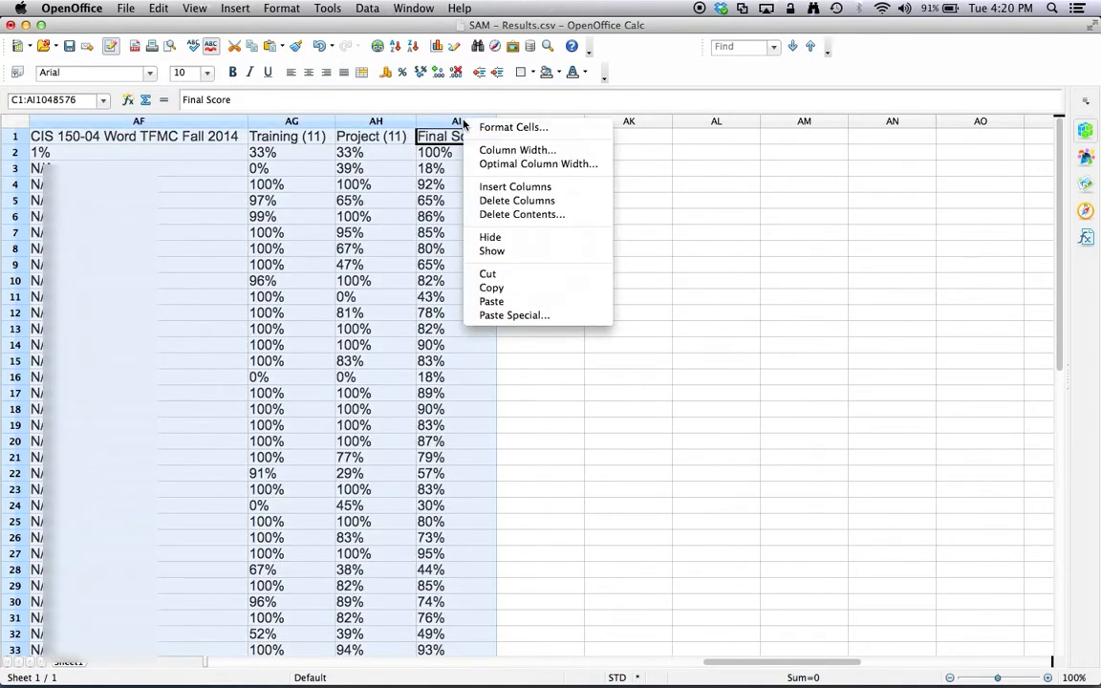
{"action": "left_click", "coordinate": [557, 201]}
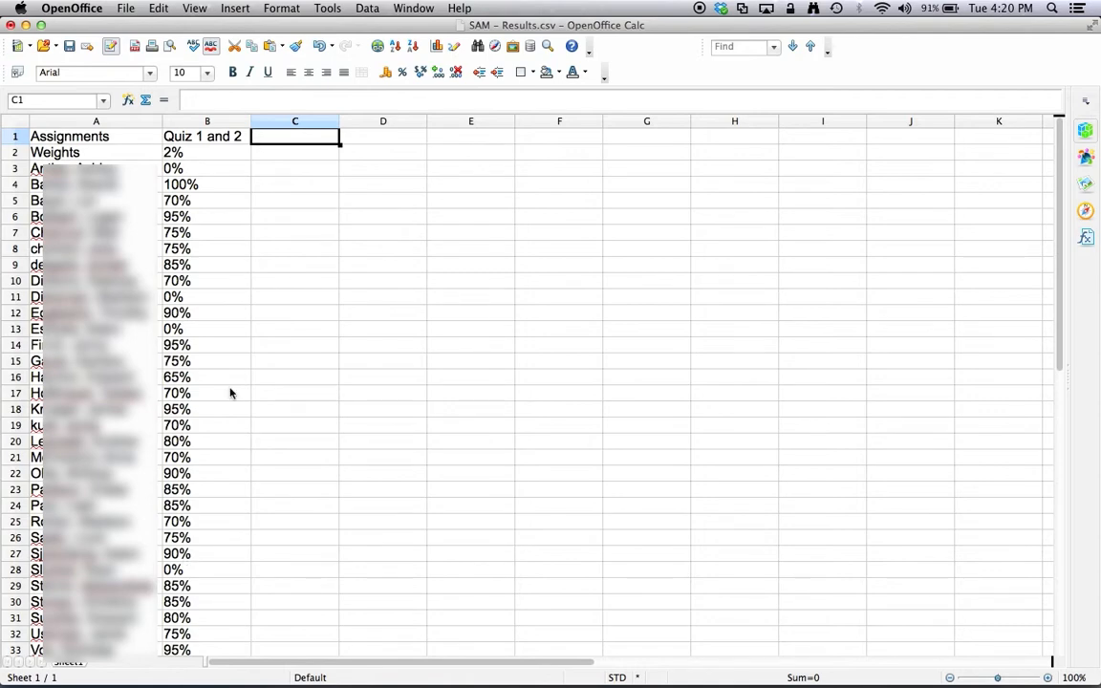
Switch to the Blackboard Full Grade Center in Firefox and open the page for downloading grades to work offline
{"action": "mouse_move", "coordinate": [330, 681]}
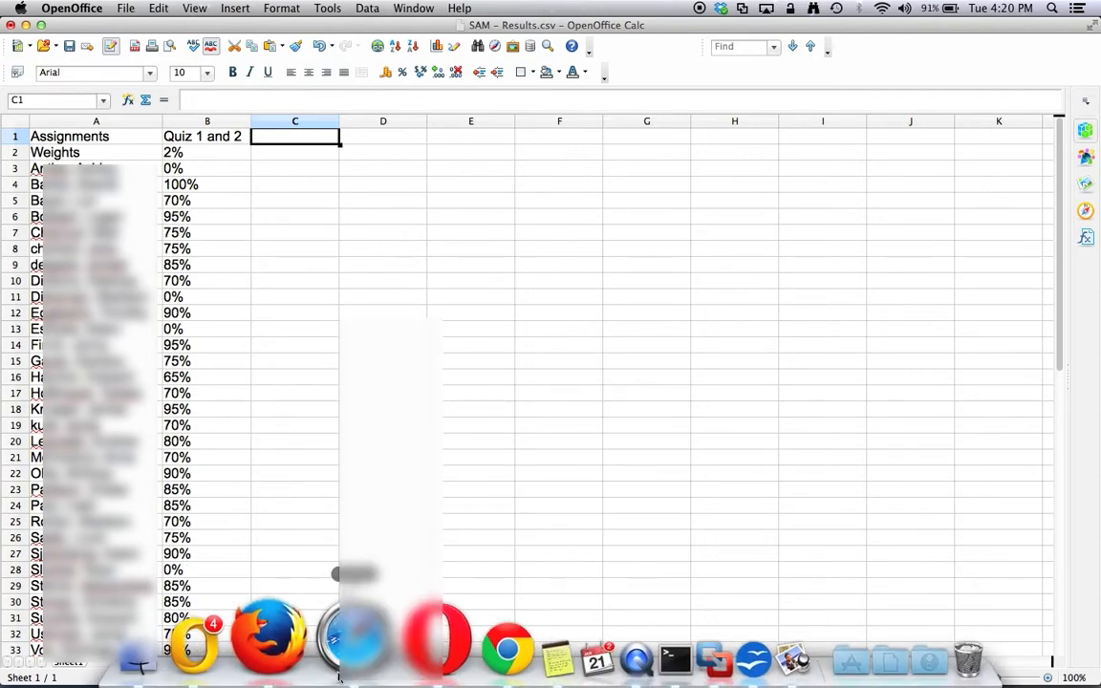
{"action": "left_click", "coordinate": [315, 653]}
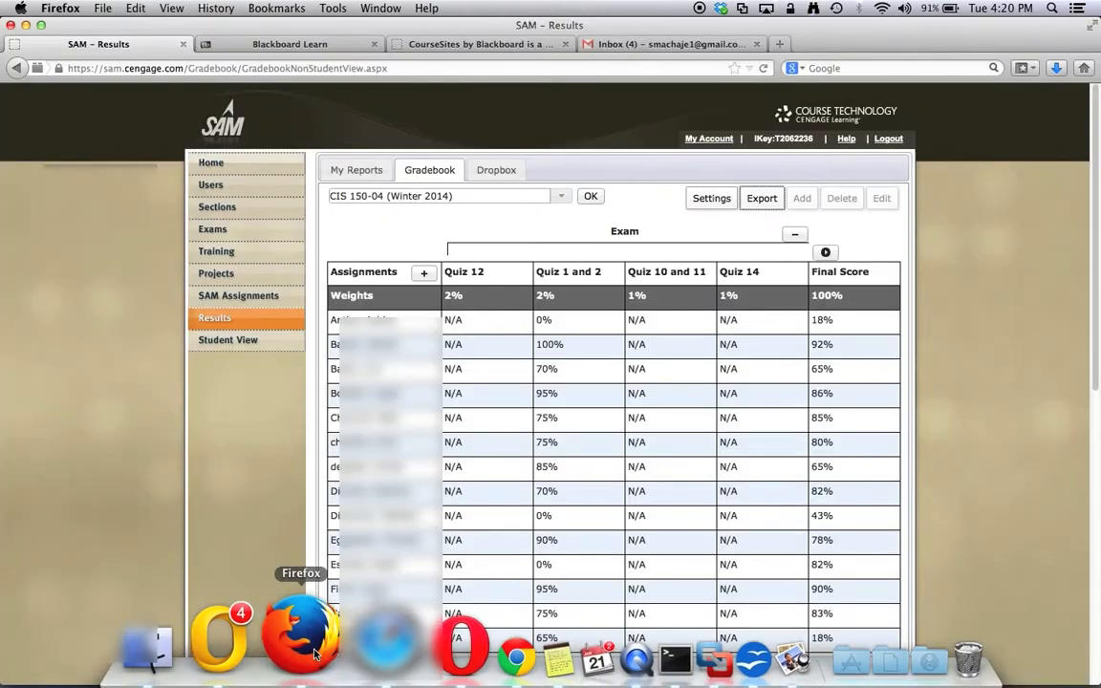
{"action": "left_click", "coordinate": [297, 43]}
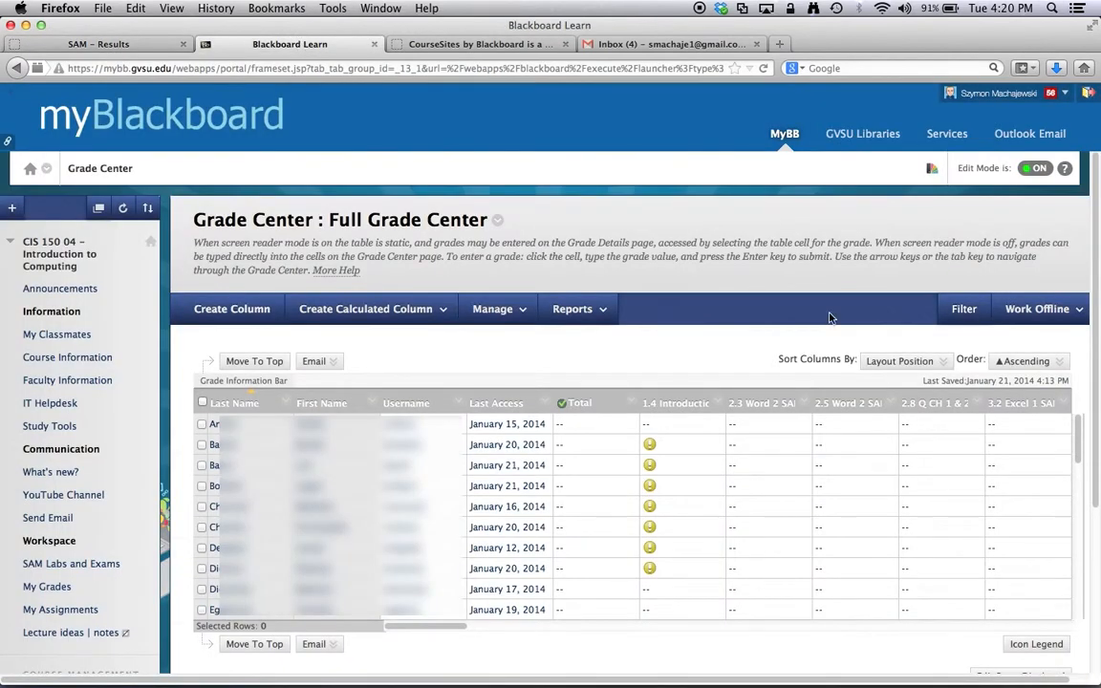
{"action": "scroll", "coordinate": [139, 405], "scroll_direction": "down", "scroll_amount": 5}
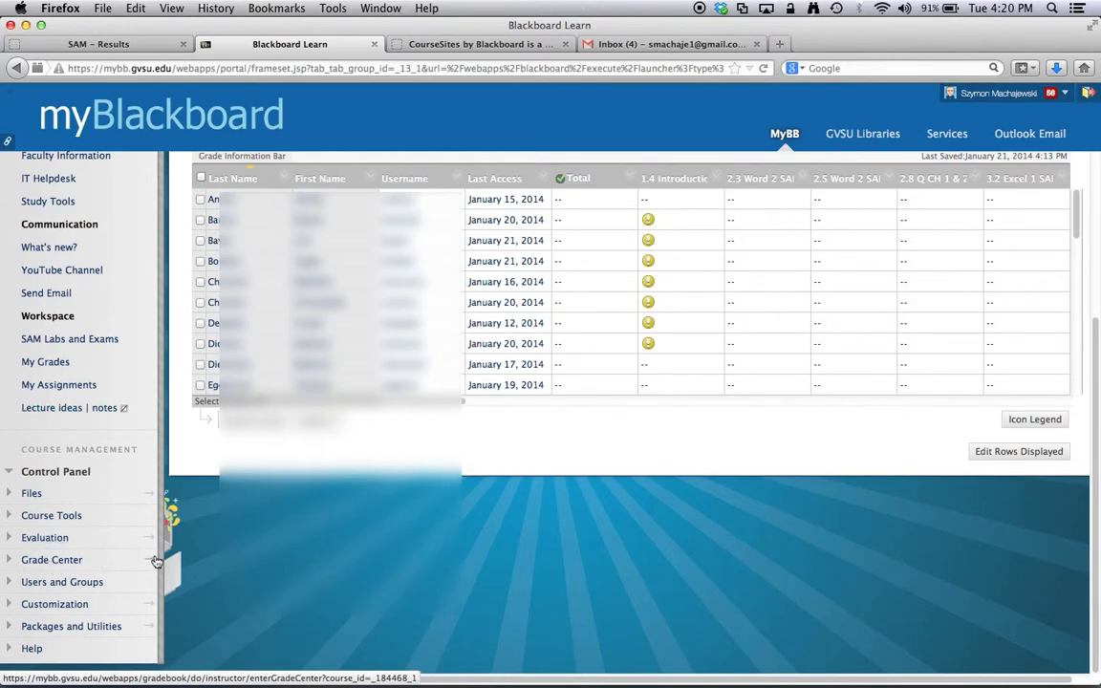
{"action": "scroll", "coordinate": [619, 589], "scroll_direction": "up", "scroll_amount": 5}
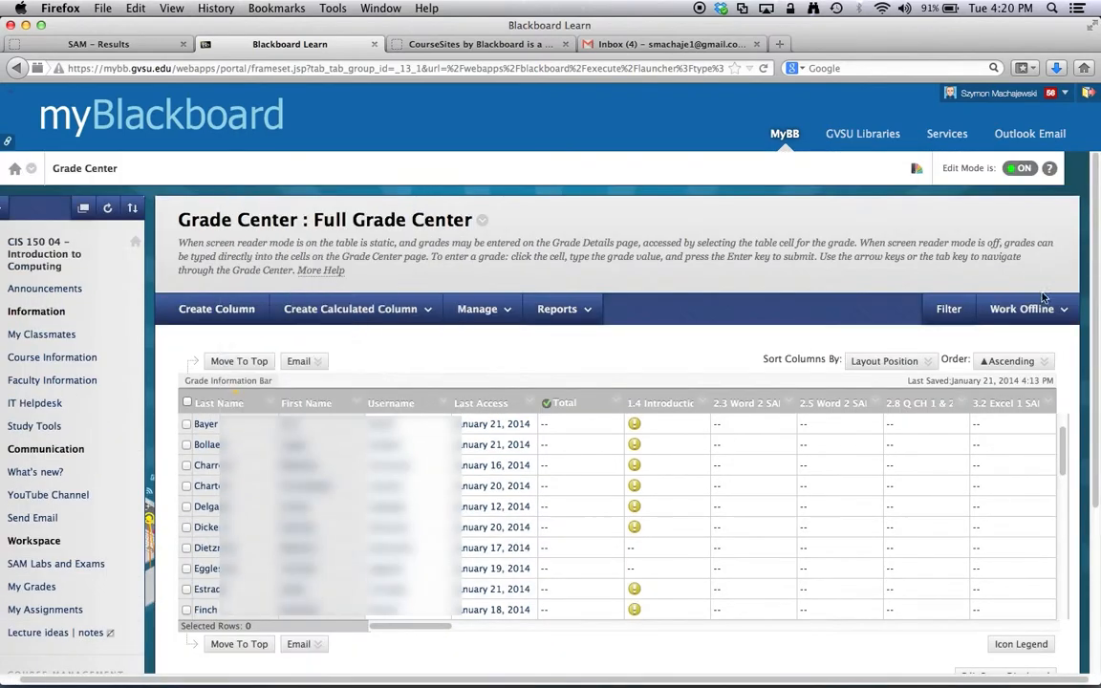
{"action": "left_click", "coordinate": [1058, 317]}
{"action": "left_click", "coordinate": [961, 357]}
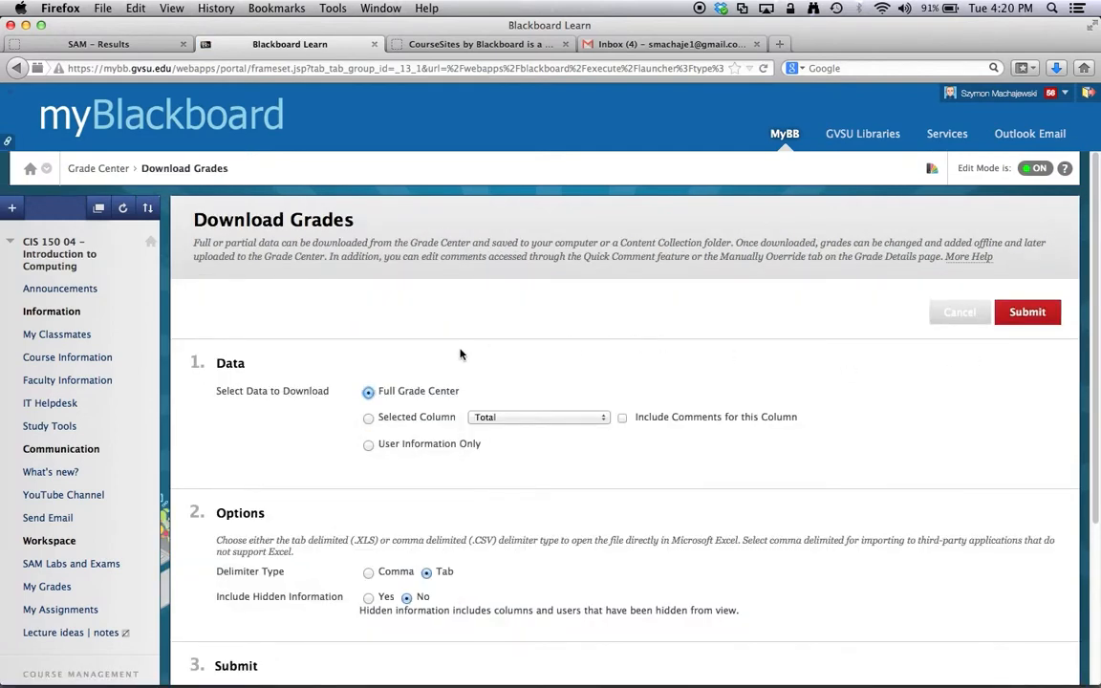
Download the full Grade Center as a comma-delimited file without hidden information and save it to Downloads
{"action": "left_click", "coordinate": [554, 417]}
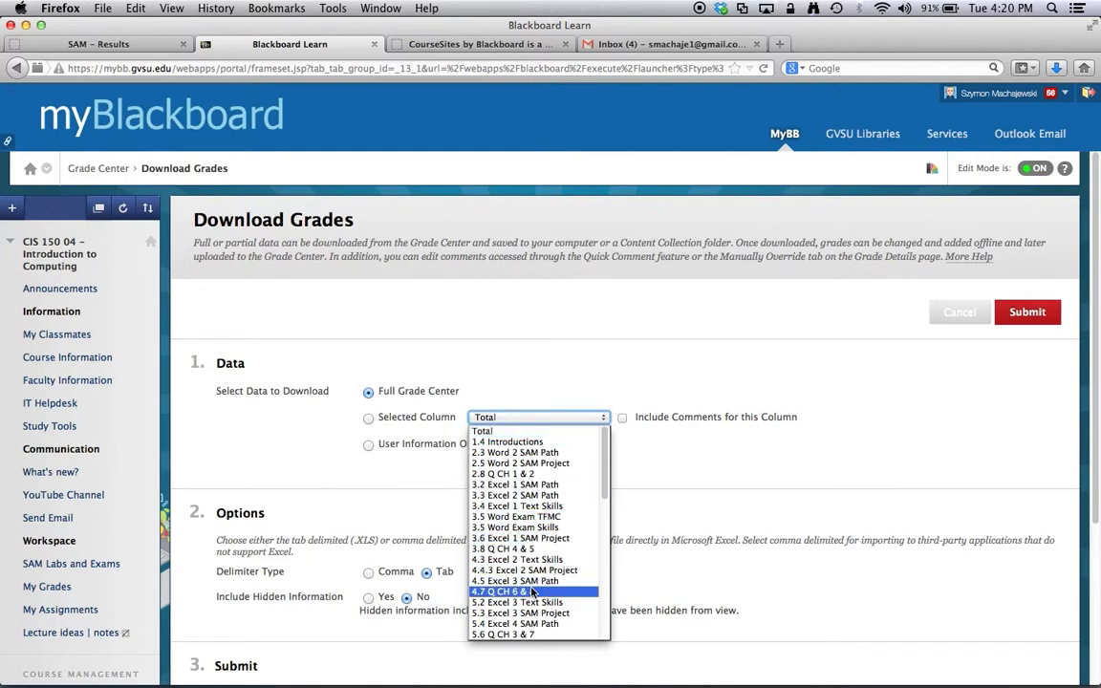
{"action": "left_click", "coordinate": [455, 364]}
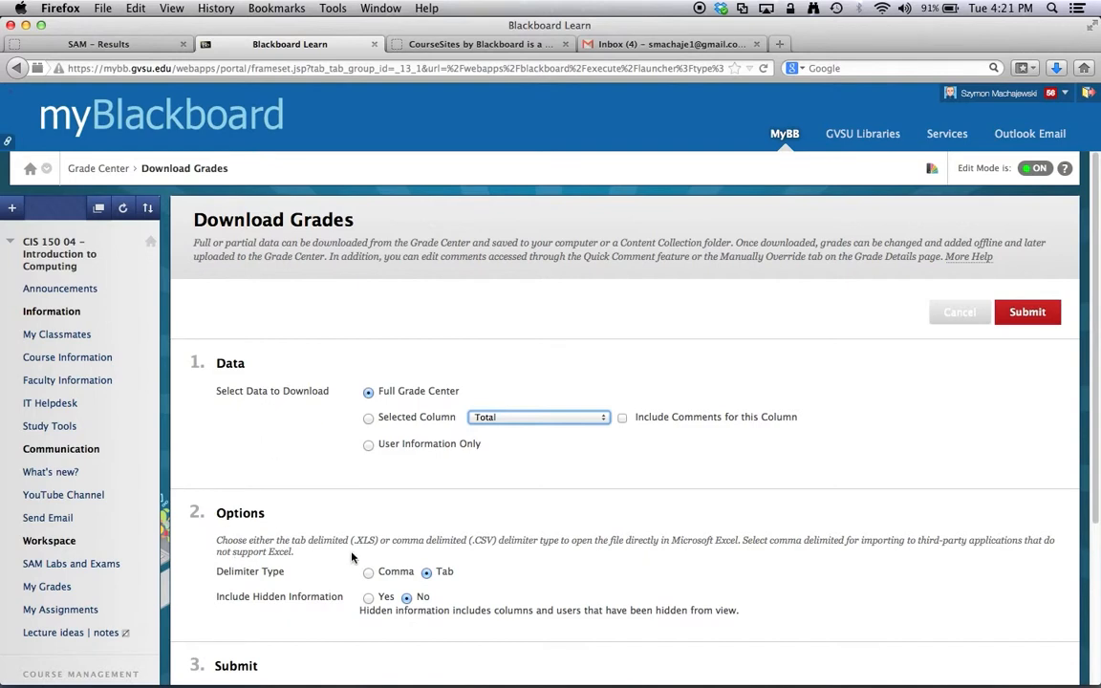
{"action": "left_click", "coordinate": [368, 573]}
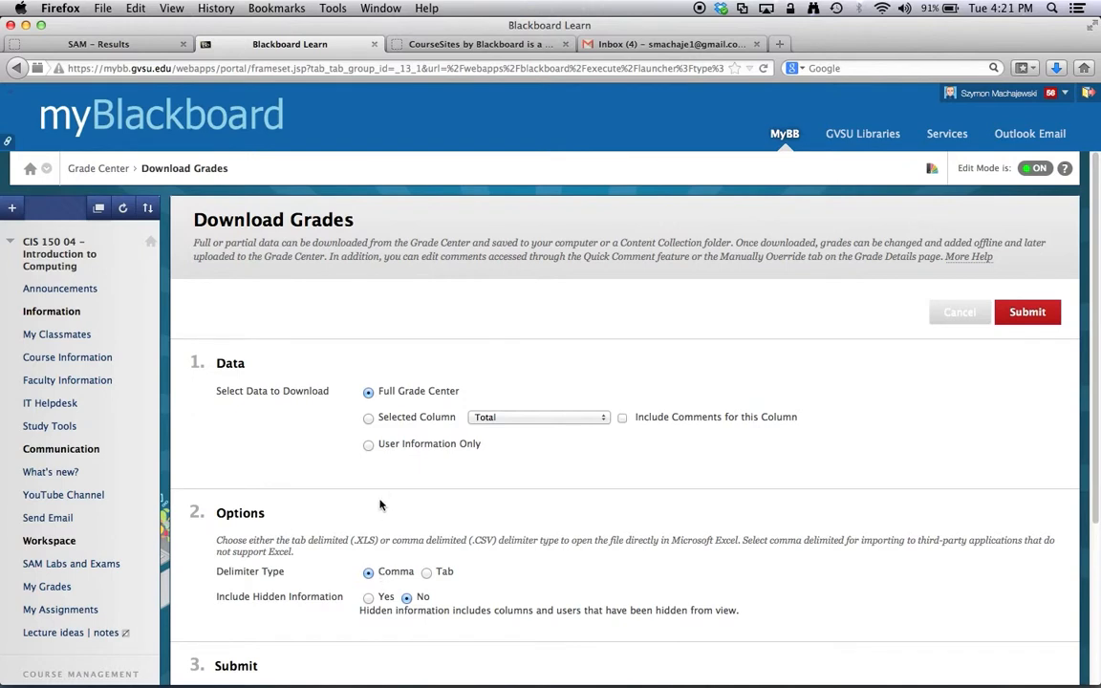
{"action": "scroll", "coordinate": [381, 458], "scroll_direction": "down", "scroll_amount": 3}
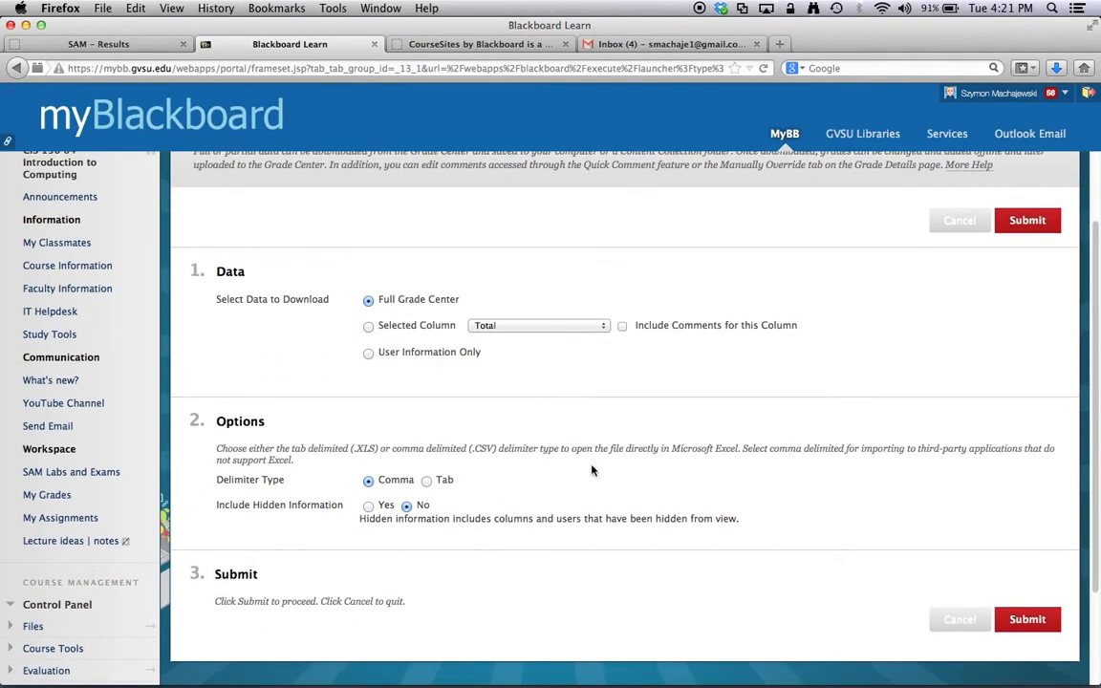
{"action": "left_click", "coordinate": [1030, 222]}
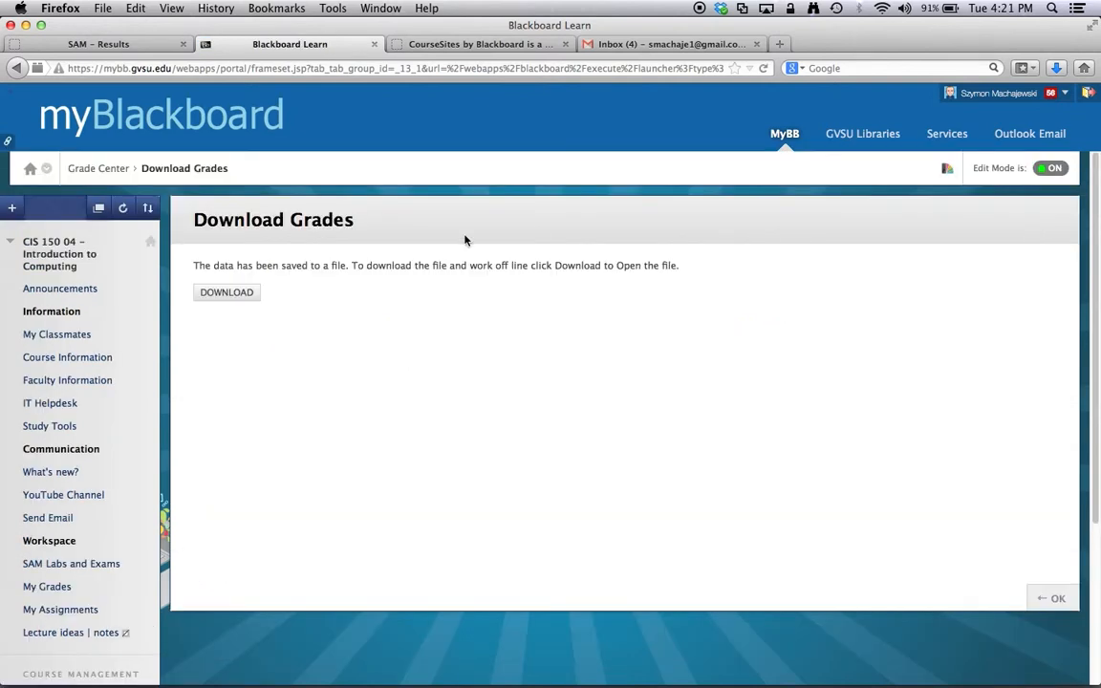
{"action": "left_click", "coordinate": [223, 292]}
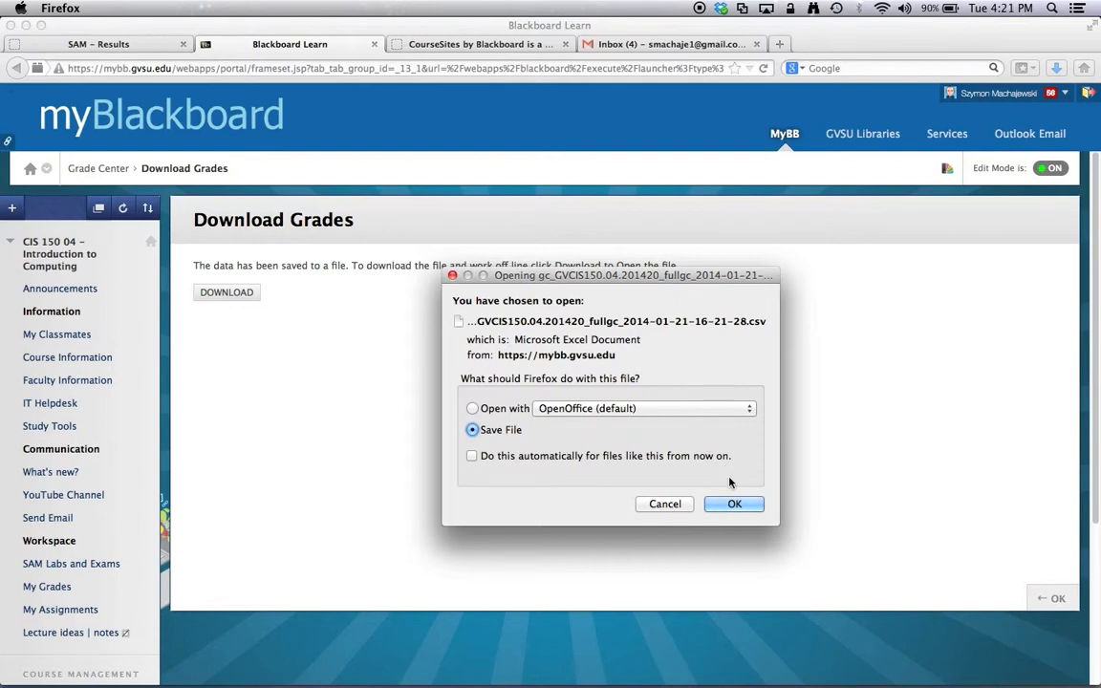
{"action": "left_click", "coordinate": [735, 503]}
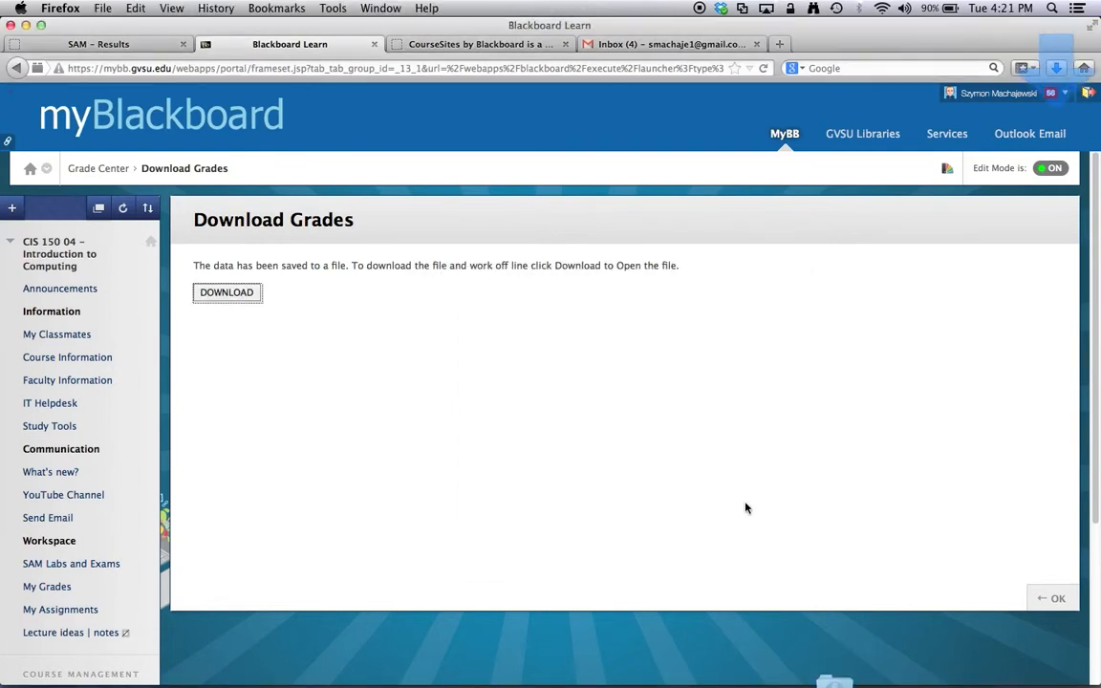
Open the downloaded Grade Center CSV in OpenOffice Calc with the Unicode (UTF-8) character set and tab and comma separators
{"action": "mouse_move", "coordinate": [808, 685]}
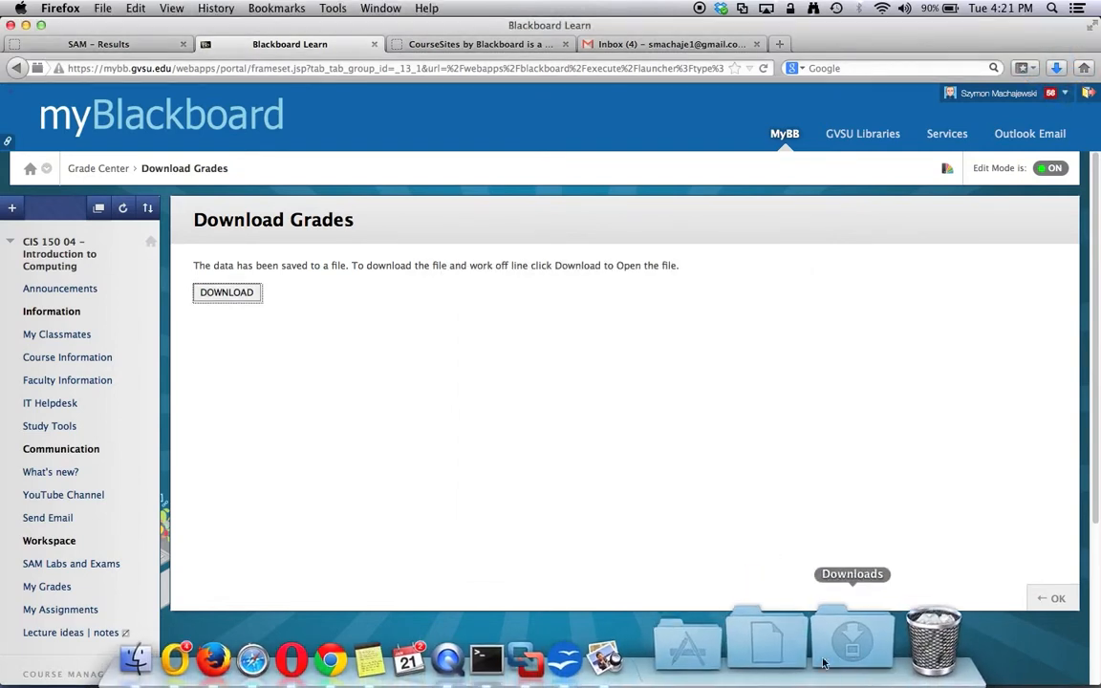
{"action": "left_click", "coordinate": [834, 659]}
{"action": "left_click", "coordinate": [859, 574]}
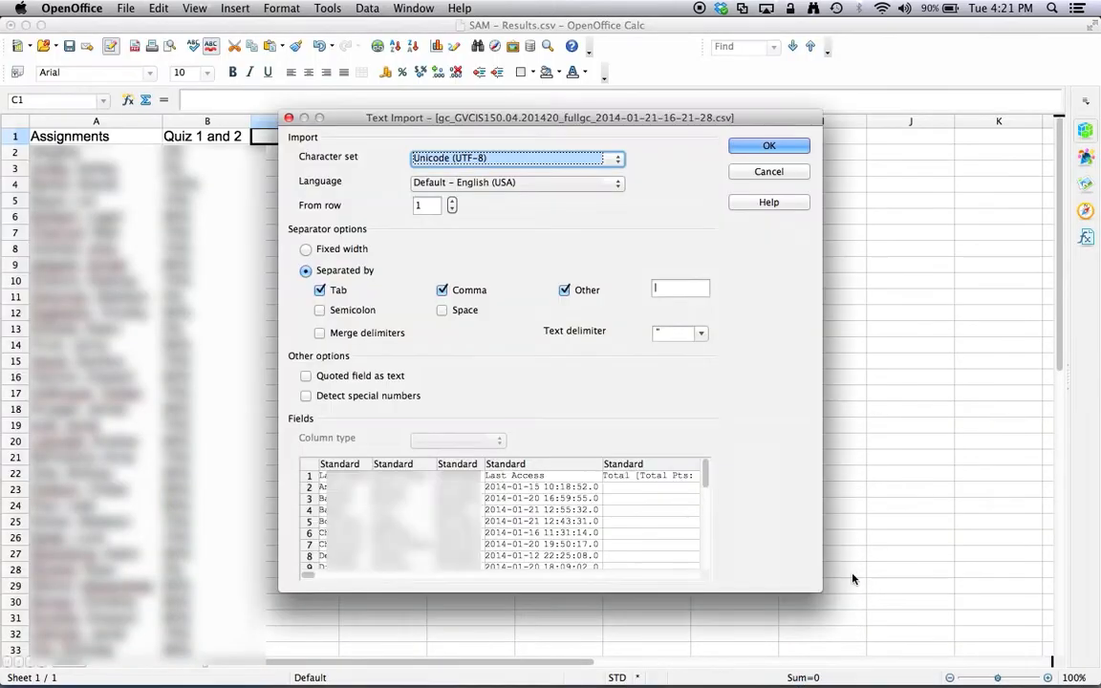
{"action": "left_click", "coordinate": [769, 147]}
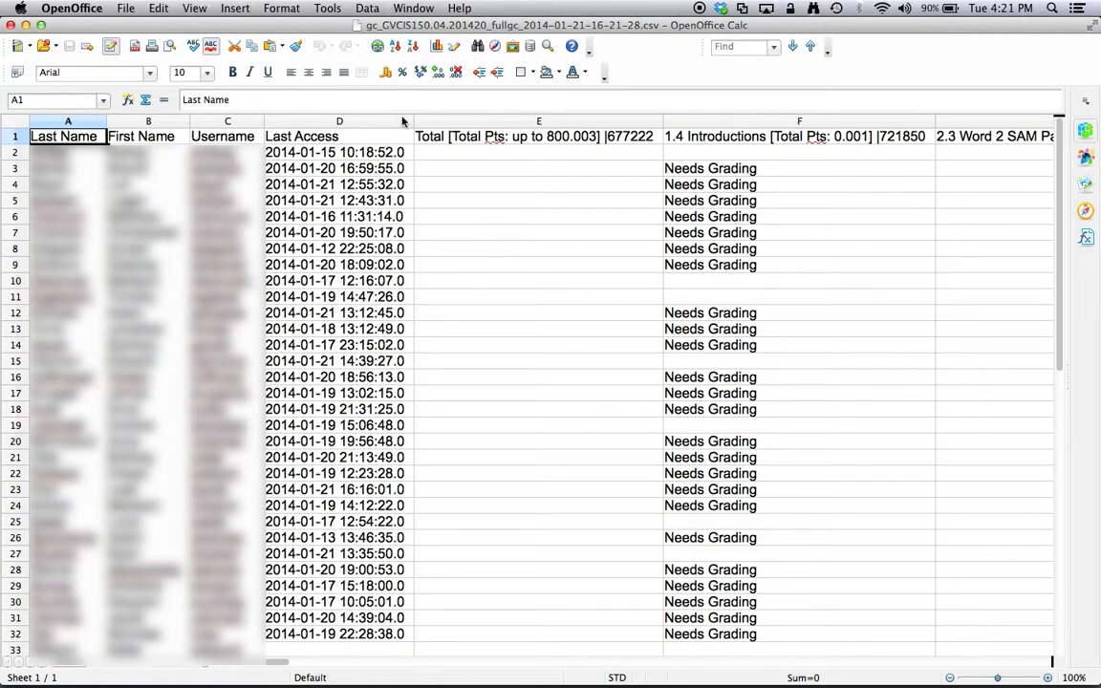
Delete the columns from Total through 2.5 Word 2 SAM Project in the Grade Center file
{"action": "left_click", "coordinate": [471, 123]}
{"action": "scroll", "coordinate": [555, 221], "scroll_direction": "right", "scroll_amount": 3}
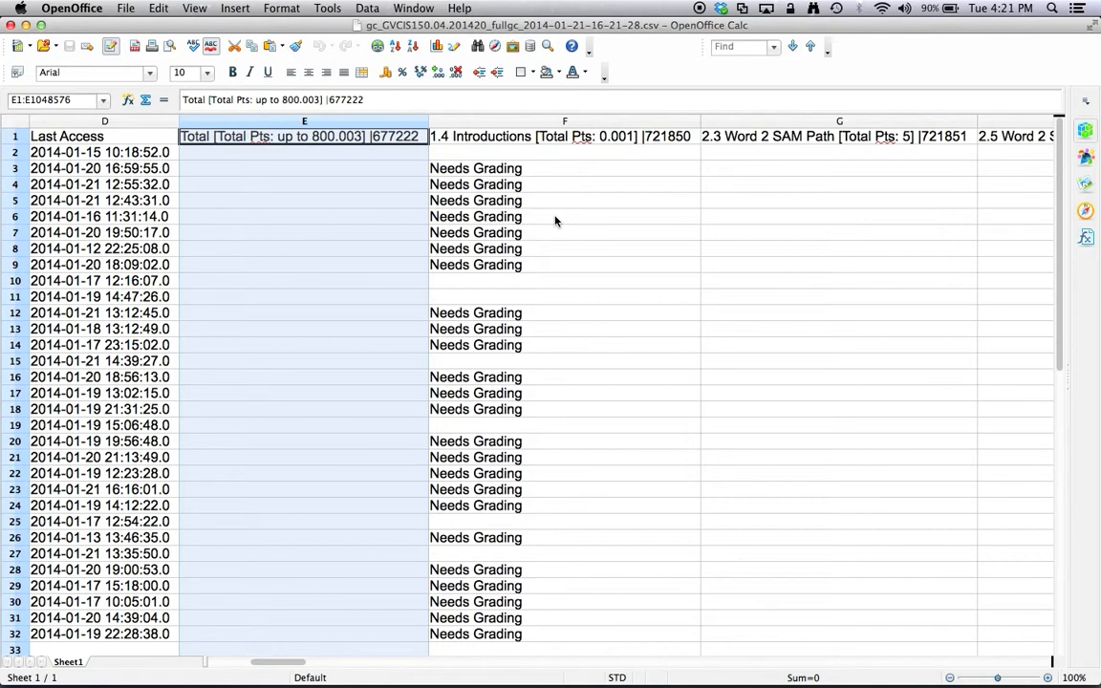
{"action": "scroll", "coordinate": [555, 220], "scroll_direction": "right", "scroll_amount": 2}
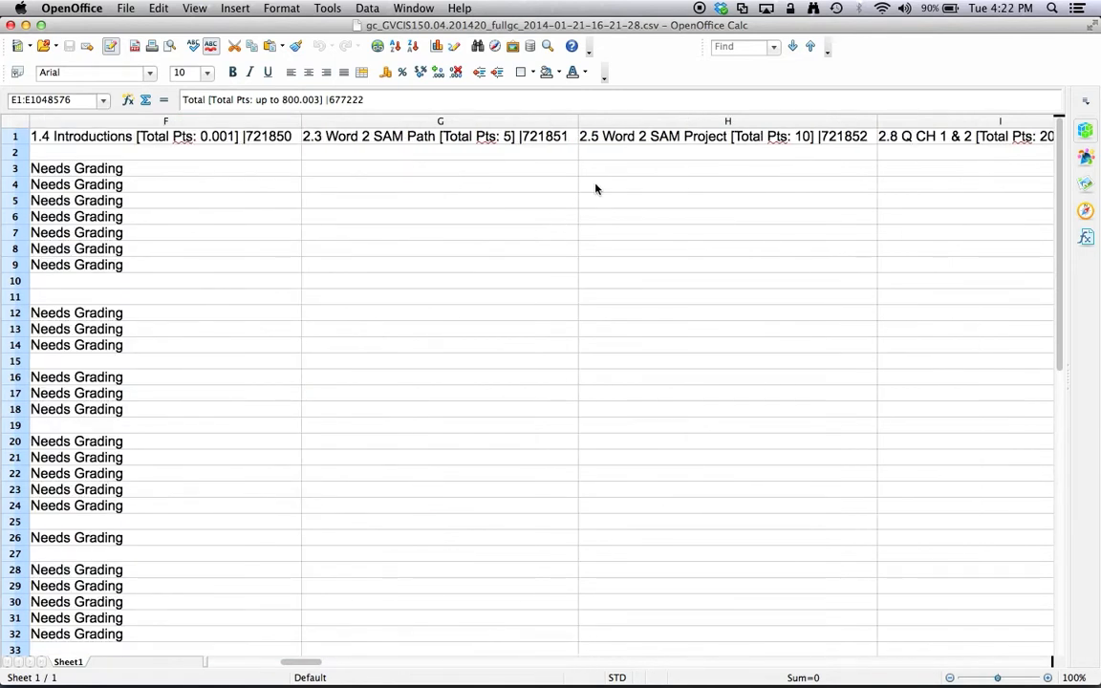
{"action": "left_click", "coordinate": [691, 122], "text": "shift"}
{"action": "right_click", "coordinate": [691, 125]}
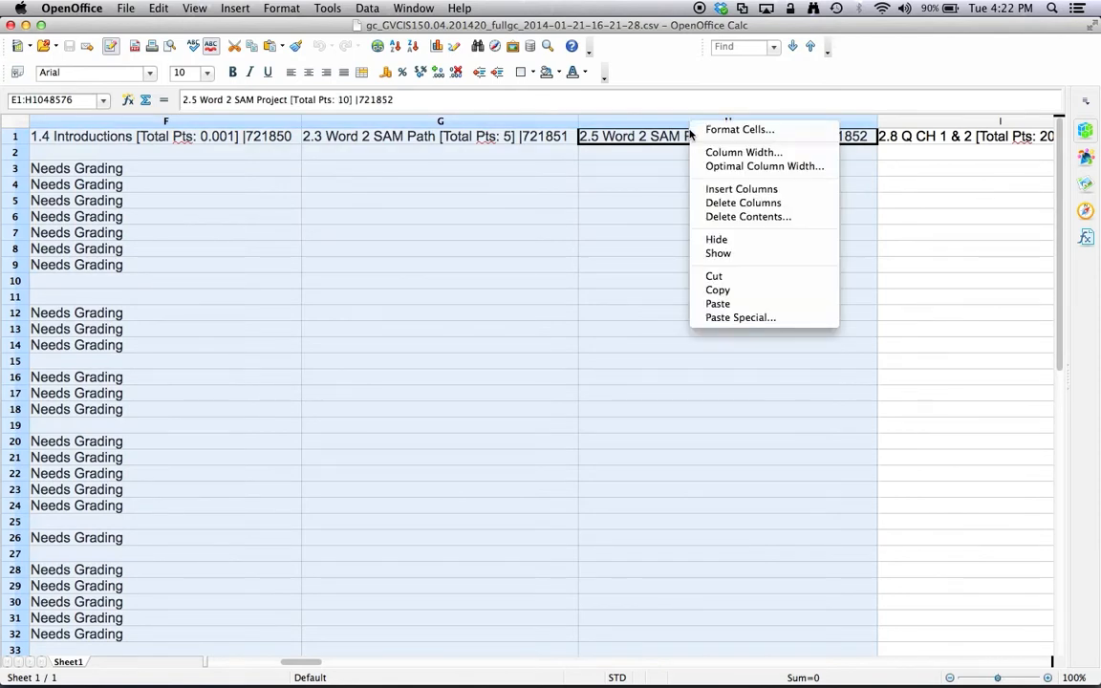
{"action": "left_click", "coordinate": [650, 191]}
{"action": "scroll", "coordinate": [496, 285], "scroll_direction": "left", "scroll_amount": 5}
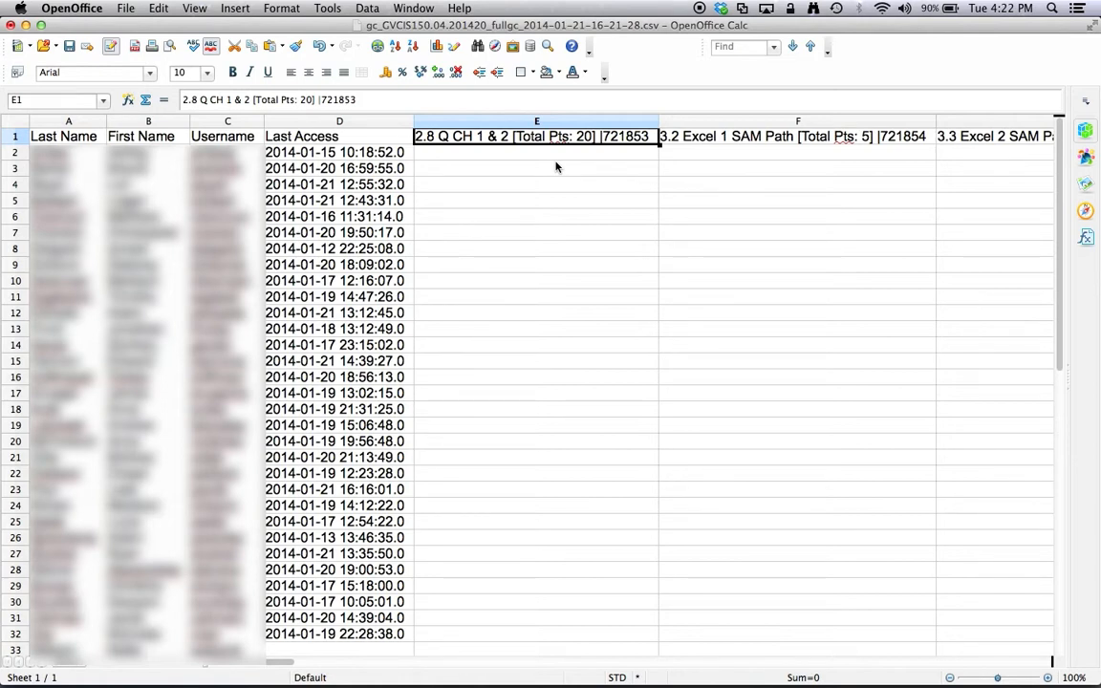
Delete all columns from 3.2 Excel 1 SAM Path through Letter Grade, keeping 2.8 Q CH 1 & 2 as the last column
{"action": "scroll", "coordinate": [555, 167], "scroll_direction": "right", "scroll_amount": 1}
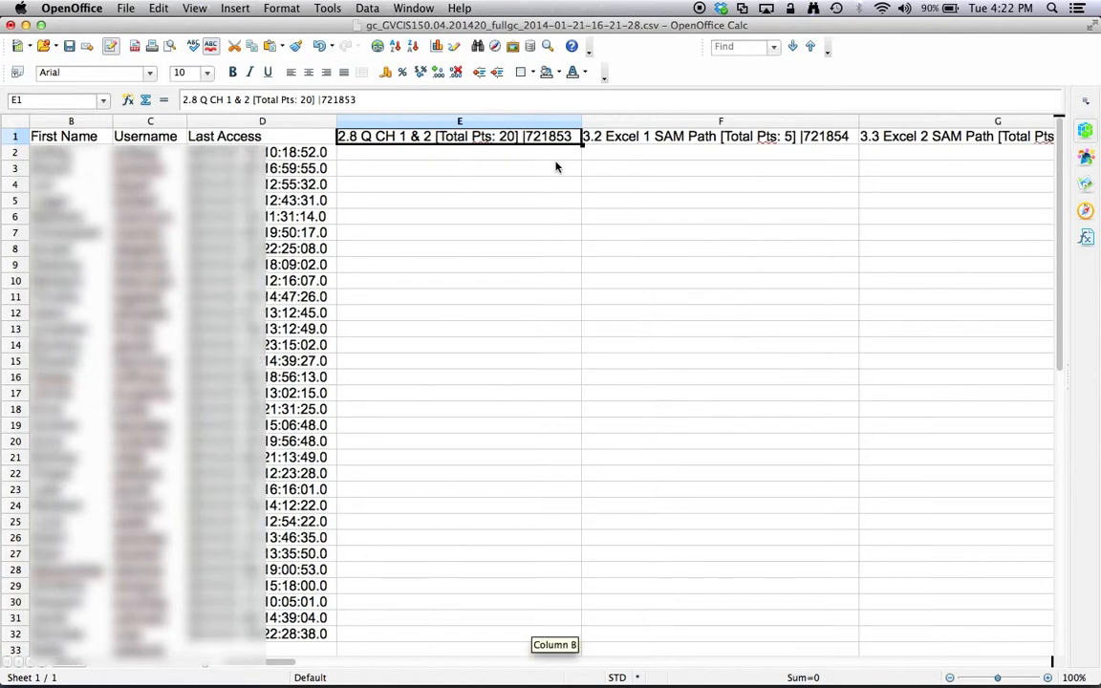
{"action": "left_click", "coordinate": [615, 126]}
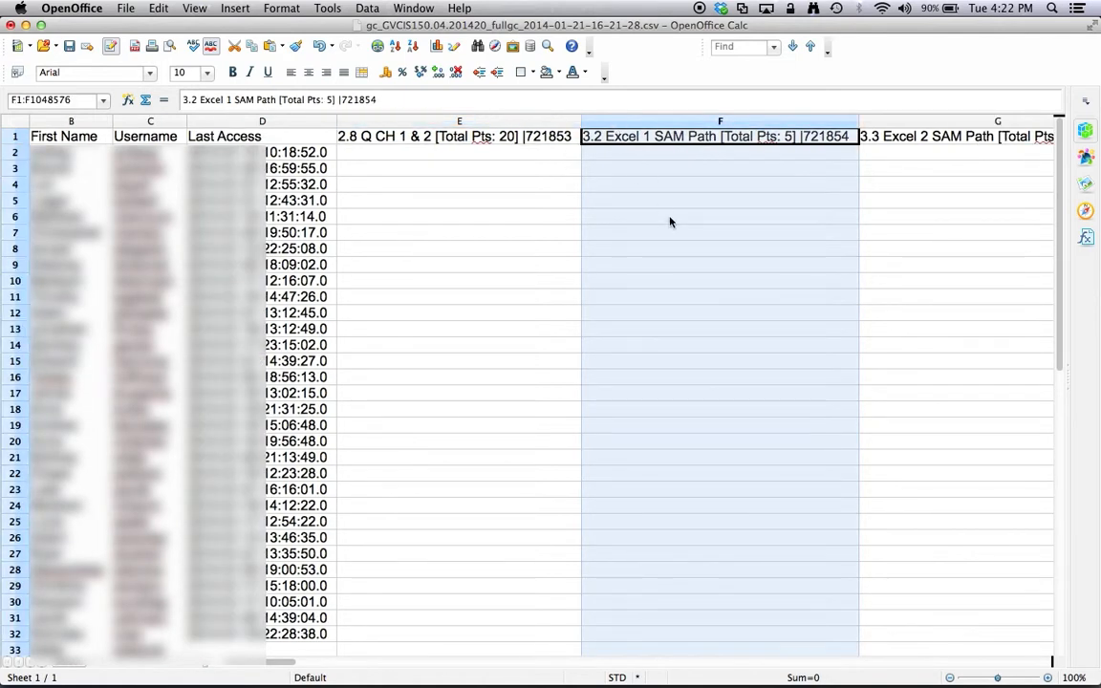
{"action": "scroll", "coordinate": [669, 221], "scroll_direction": "right", "scroll_amount": 14}
{"action": "scroll", "coordinate": [669, 222], "scroll_direction": "right", "scroll_amount": 20}
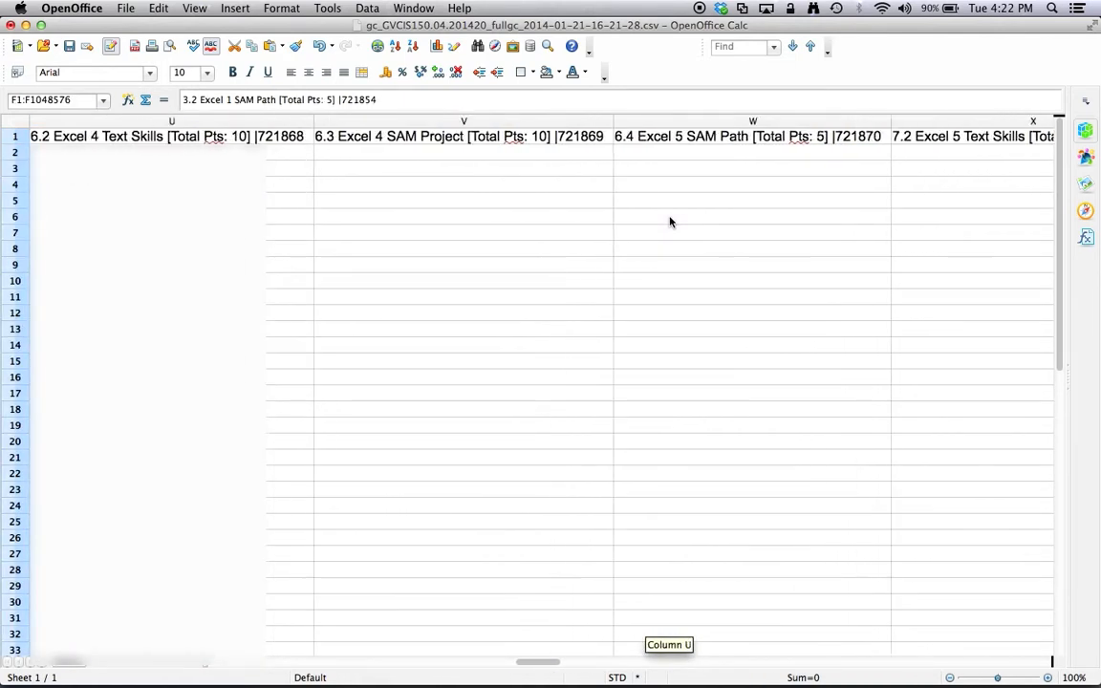
{"action": "scroll", "coordinate": [668, 222], "scroll_direction": "right", "scroll_amount": 17}
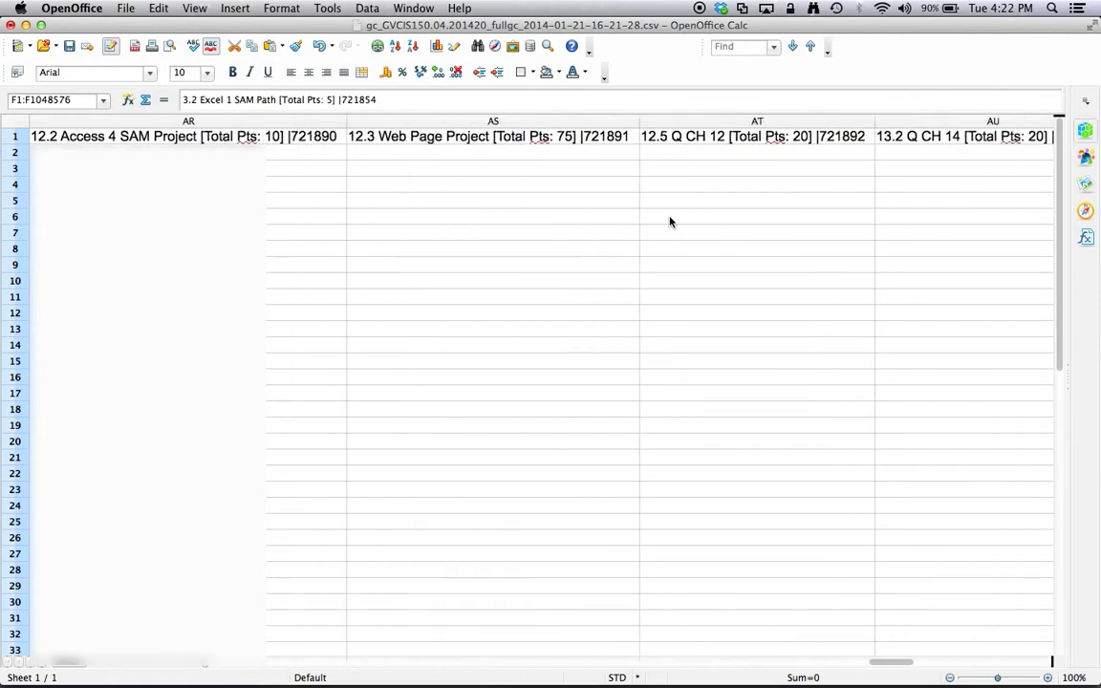
{"action": "scroll", "coordinate": [669, 222], "scroll_direction": "left", "scroll_amount": 4}
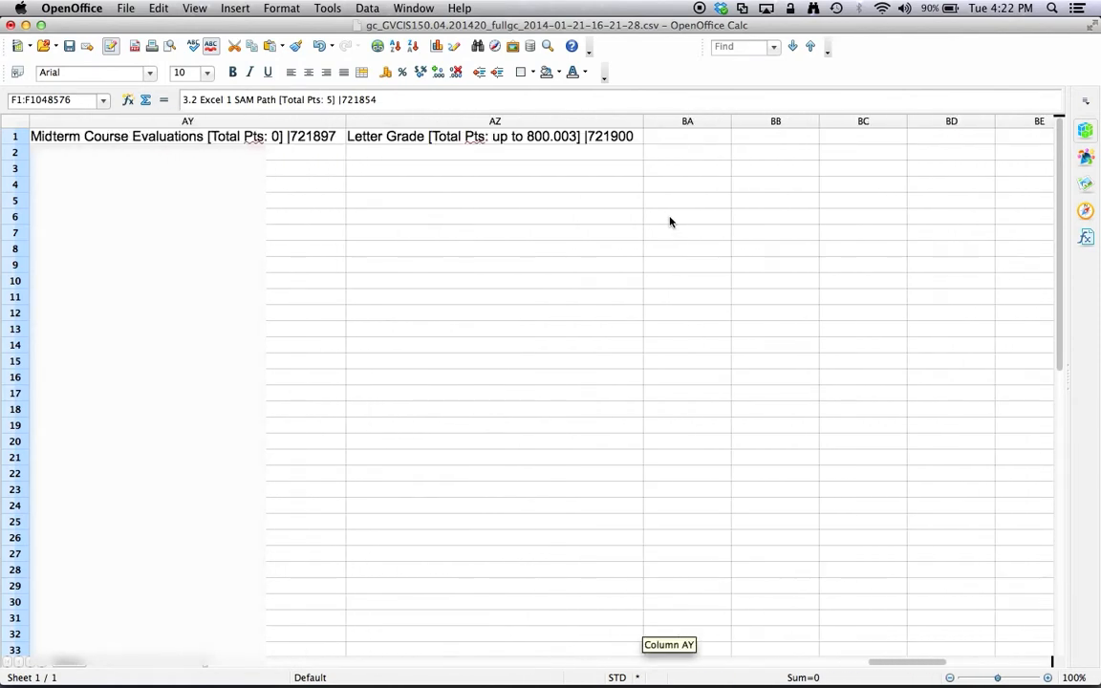
{"action": "left_click", "coordinate": [593, 121], "text": "shift"}
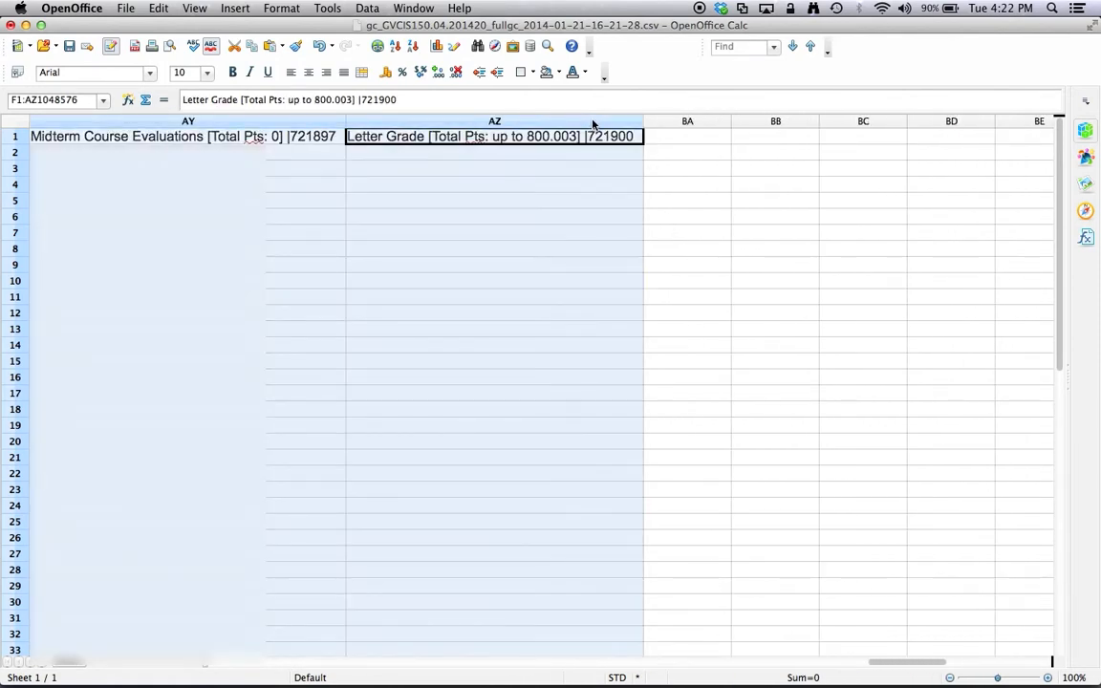
{"action": "right_click", "coordinate": [593, 121]}
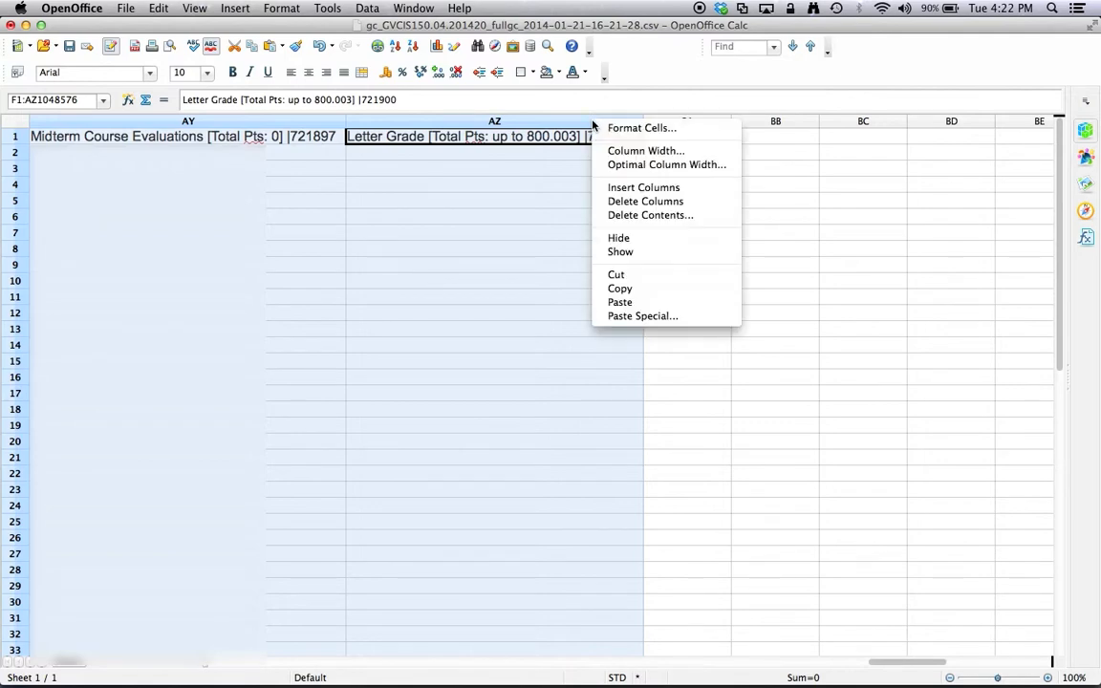
{"action": "left_click", "coordinate": [629, 202]}
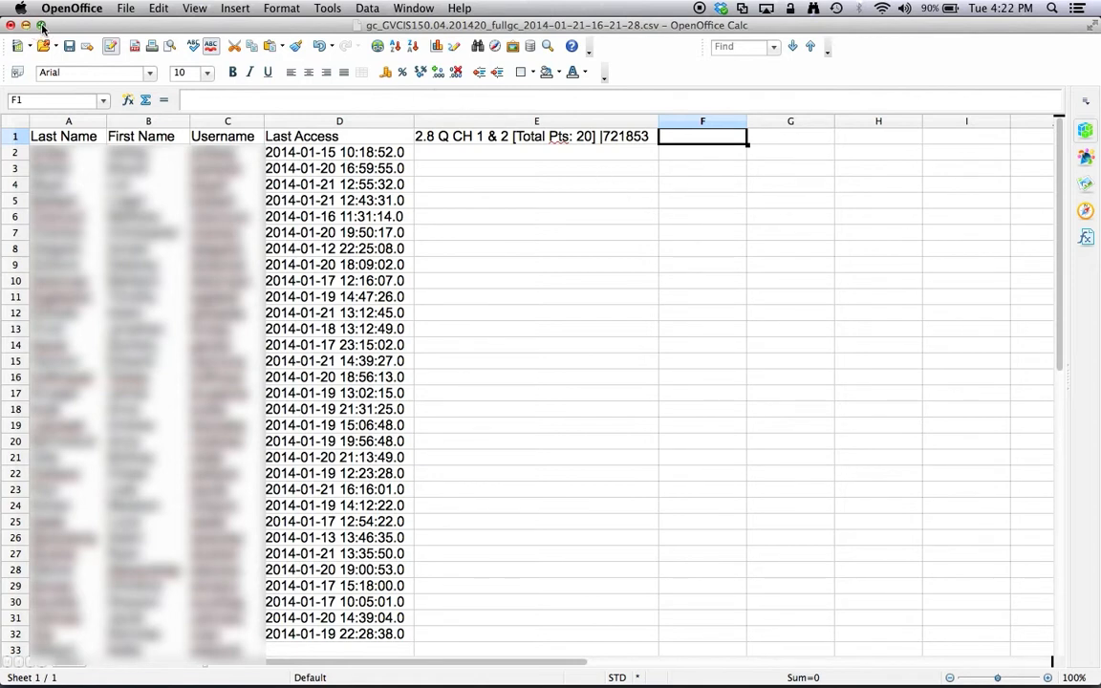
Resize the two spreadsheet windows to sit side by side, with the Grade Center file left of SAM - Results.csv
{"action": "left_click_drag", "start_coordinate": [1096, 130], "coordinate": [526, 141]}
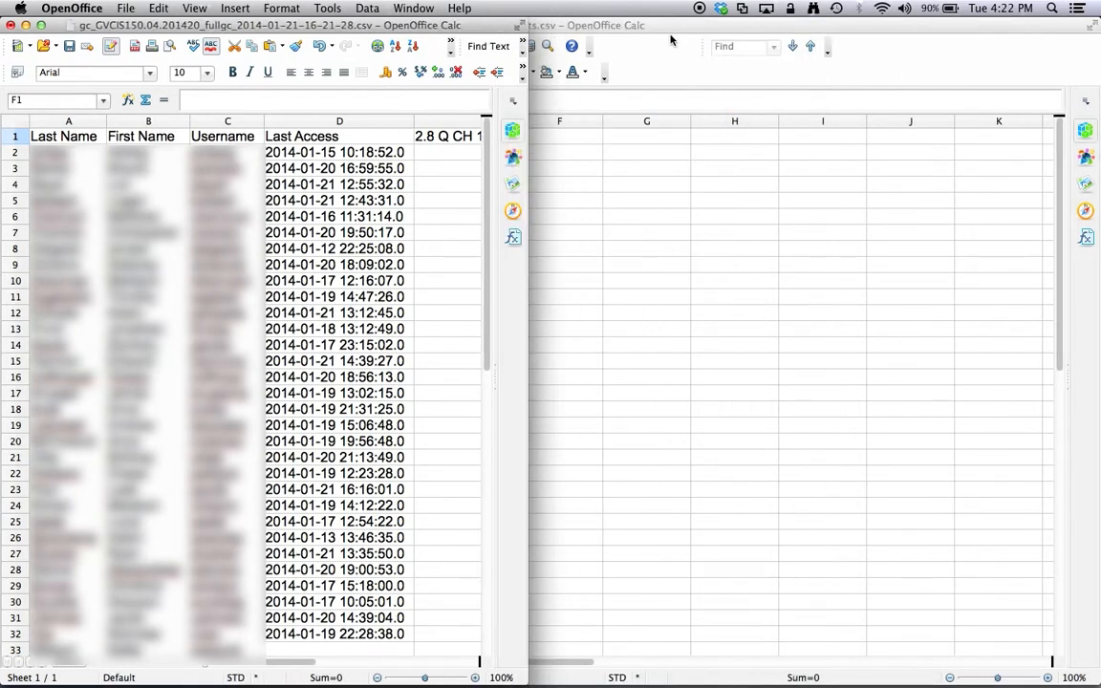
{"action": "left_click", "coordinate": [602, 33]}
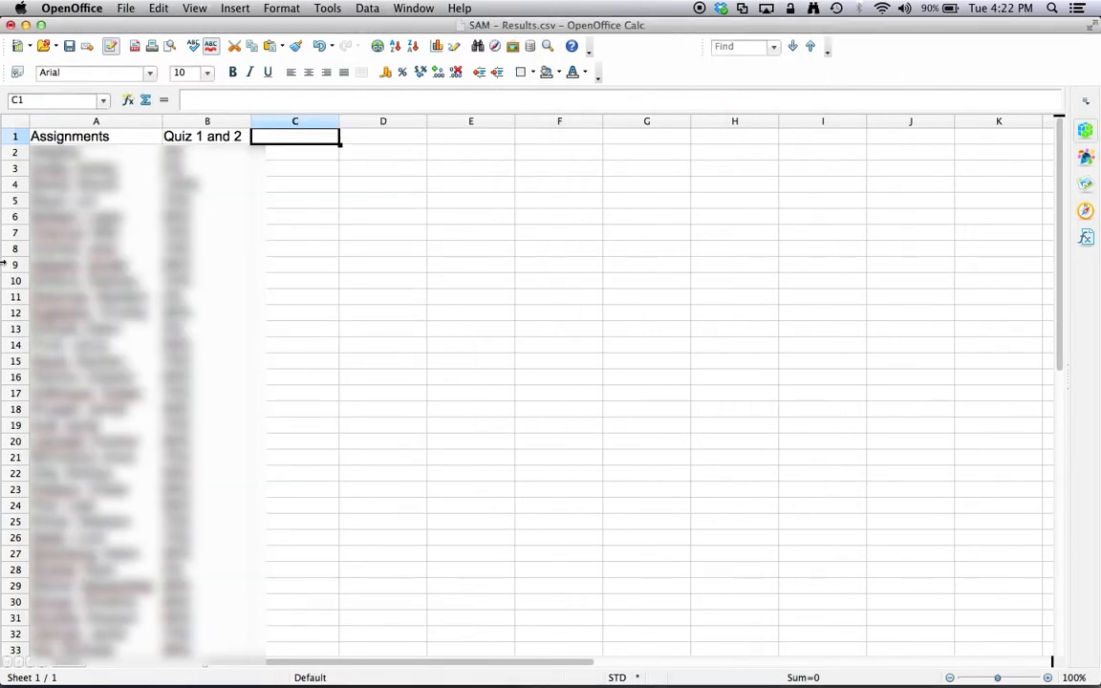
{"action": "left_click_drag", "start_coordinate": [1, 262], "coordinate": [565, 226]}
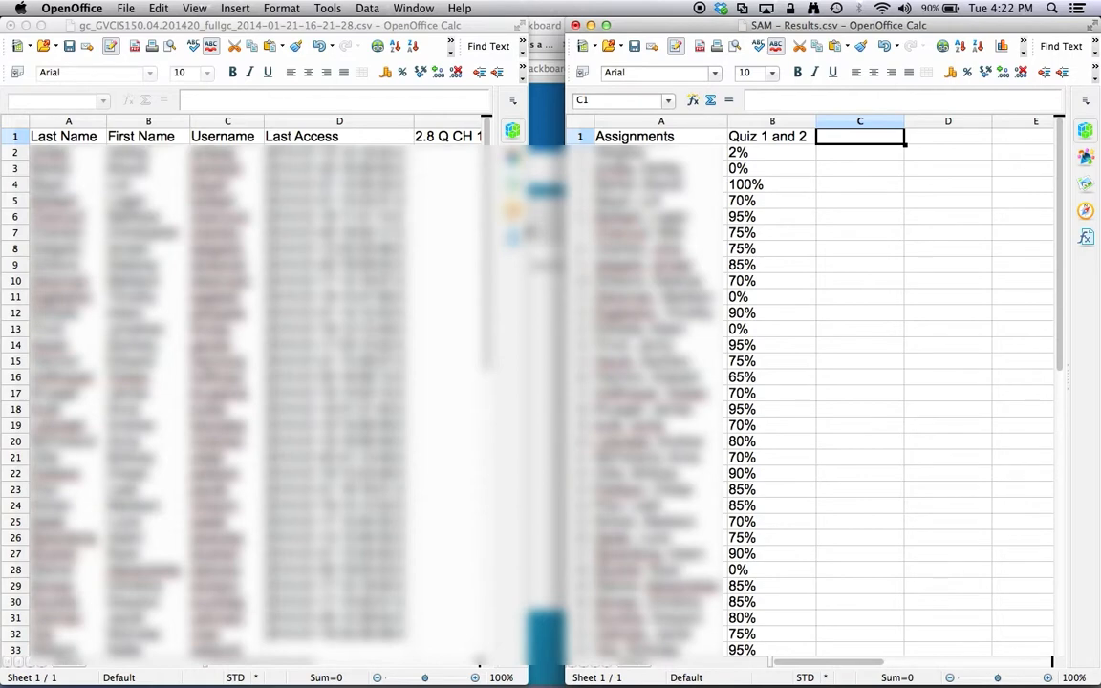
{"action": "left_click", "coordinate": [463, 279]}
{"action": "left_click_drag", "start_coordinate": [528, 304], "coordinate": [566, 301]}
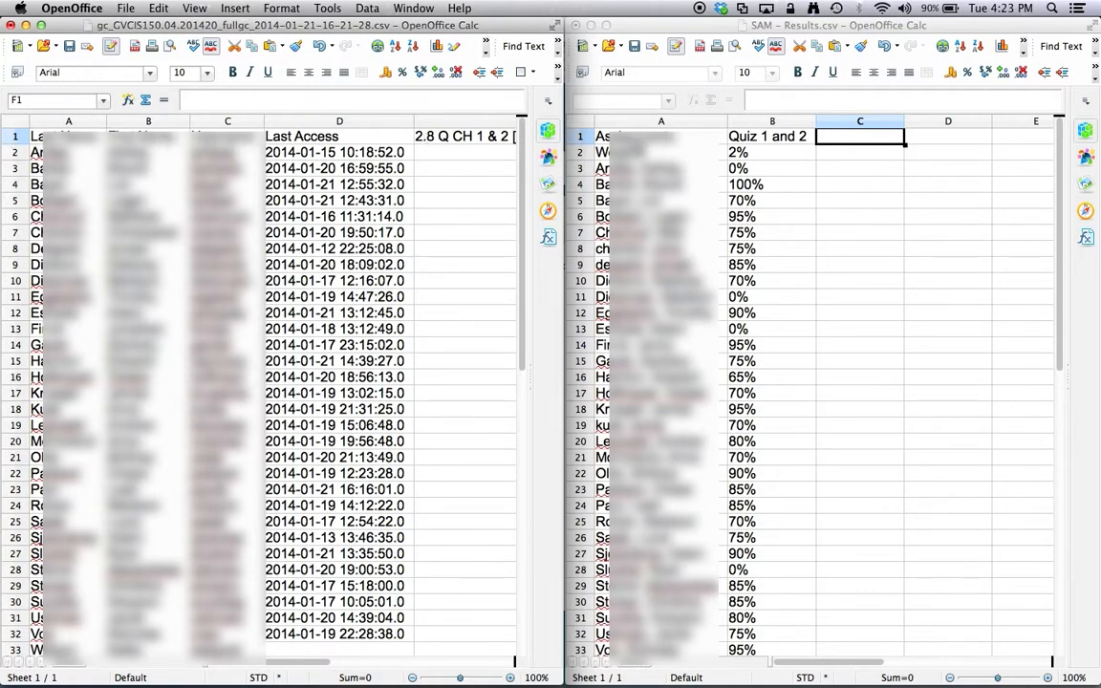
Delete the Weights row from SAM - Results.csv so its student rows line up with the Grade Center file
{"action": "left_click", "coordinate": [580, 153]}
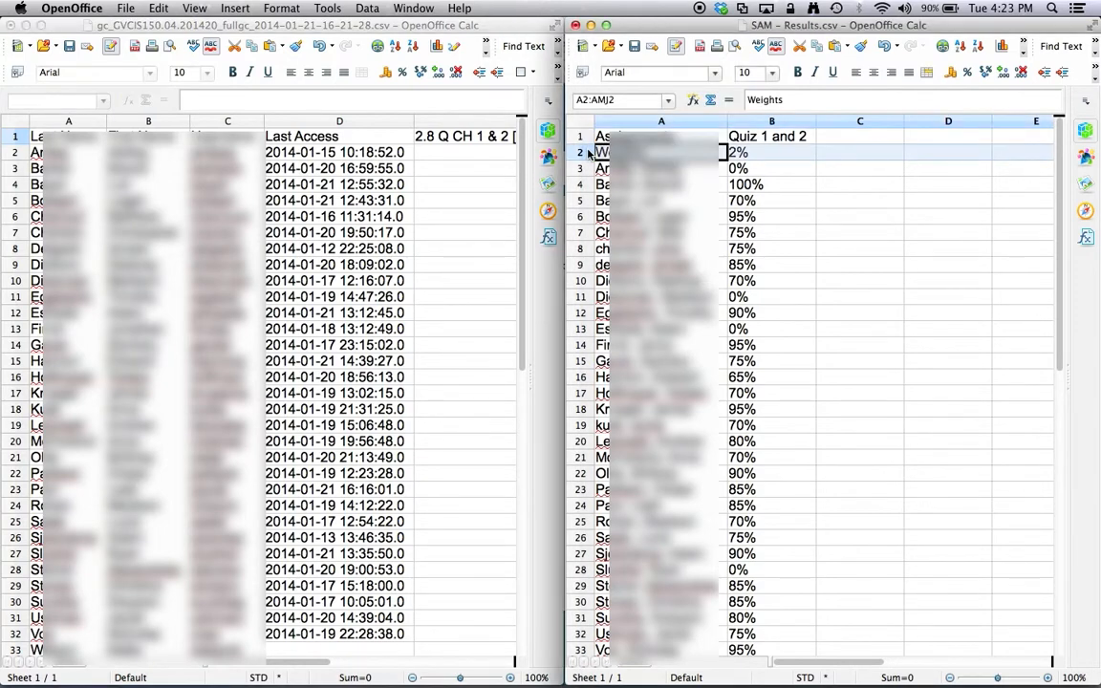
{"action": "right_click", "coordinate": [589, 153]}
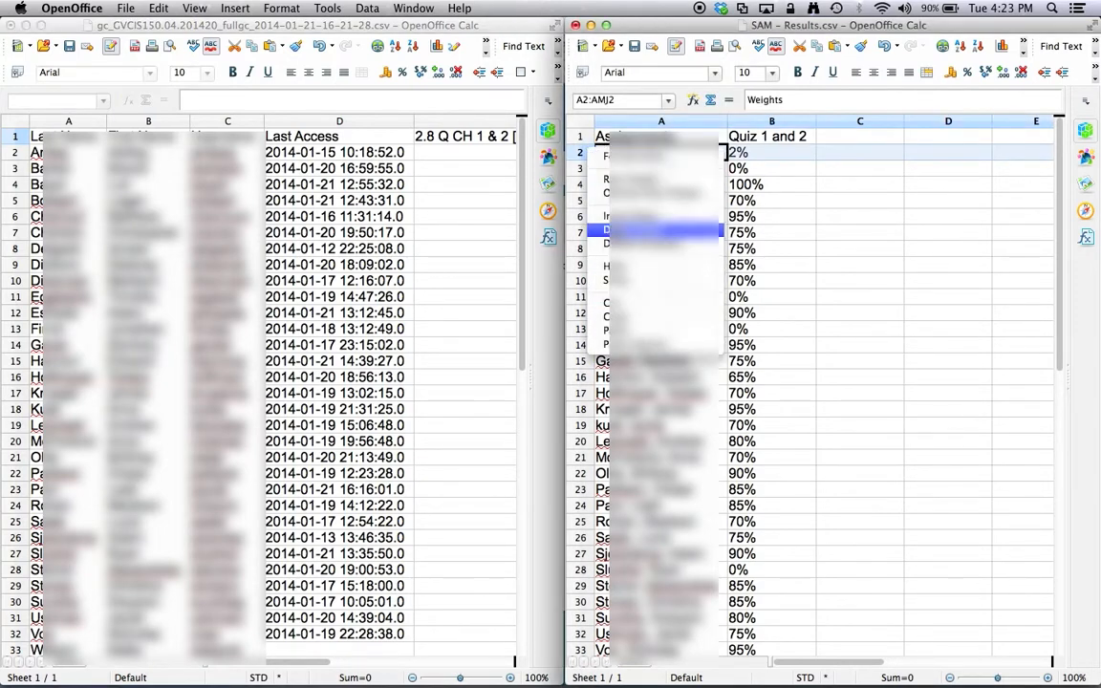
{"action": "left_click", "coordinate": [610, 231]}
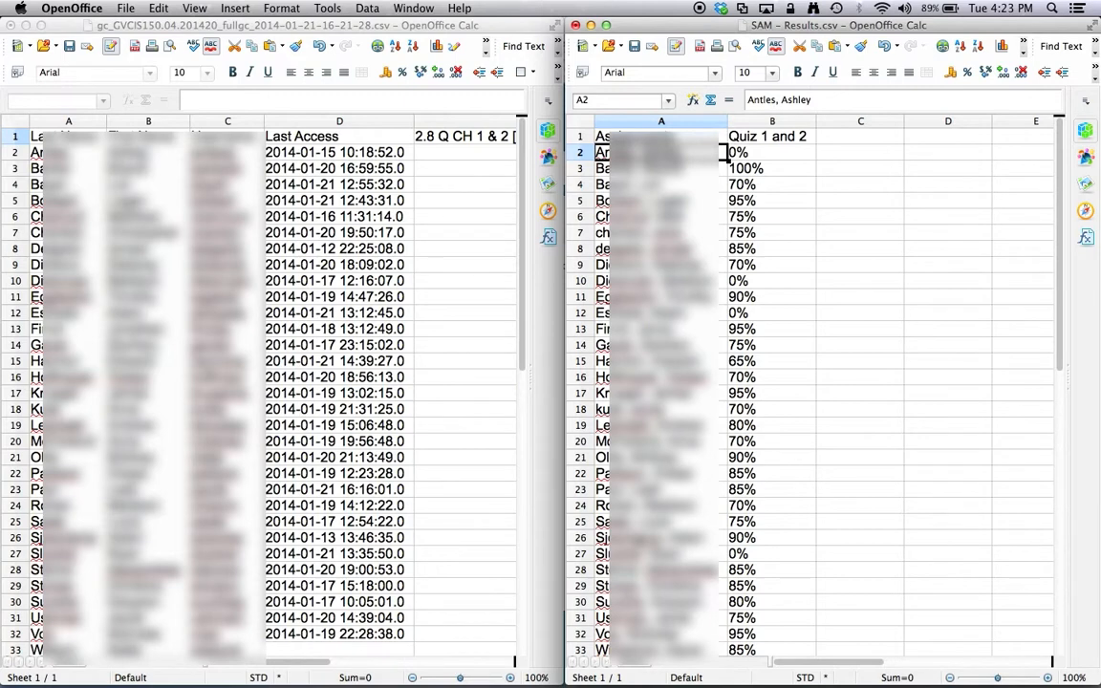
Delete row 33, the student without a last access date, from the Grade Center file
{"action": "scroll", "coordinate": [408, 572], "scroll_direction": "down", "scroll_amount": 3}
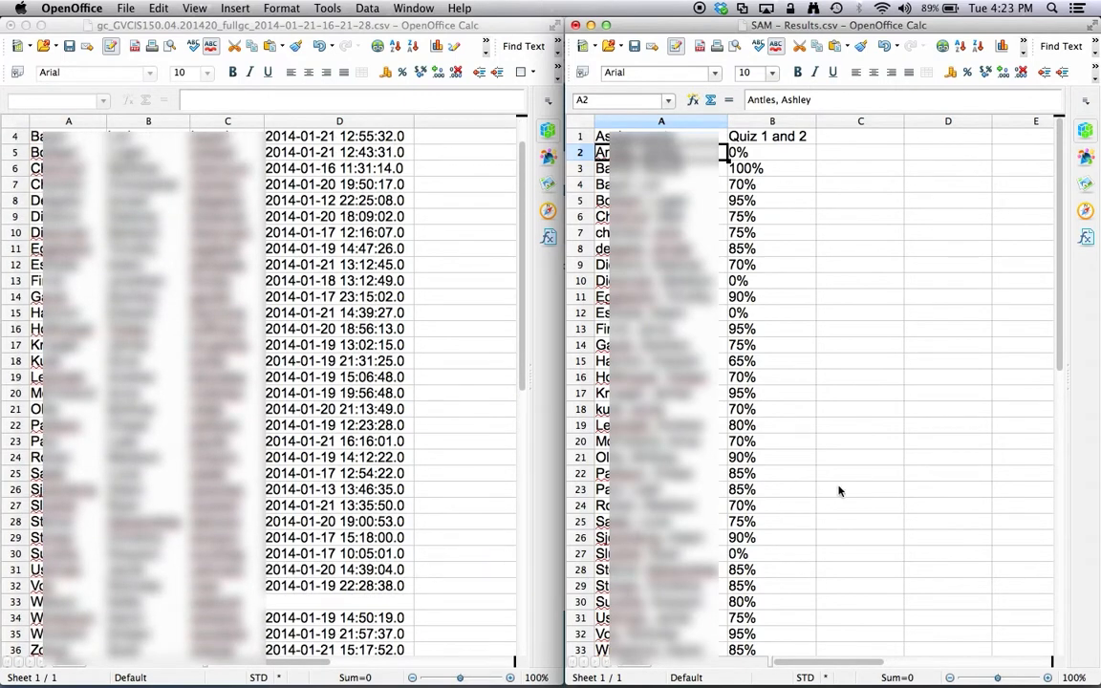
{"action": "scroll", "coordinate": [826, 501], "scroll_direction": "down", "scroll_amount": 4}
{"action": "scroll", "coordinate": [827, 505], "scroll_direction": "up", "scroll_amount": 2}
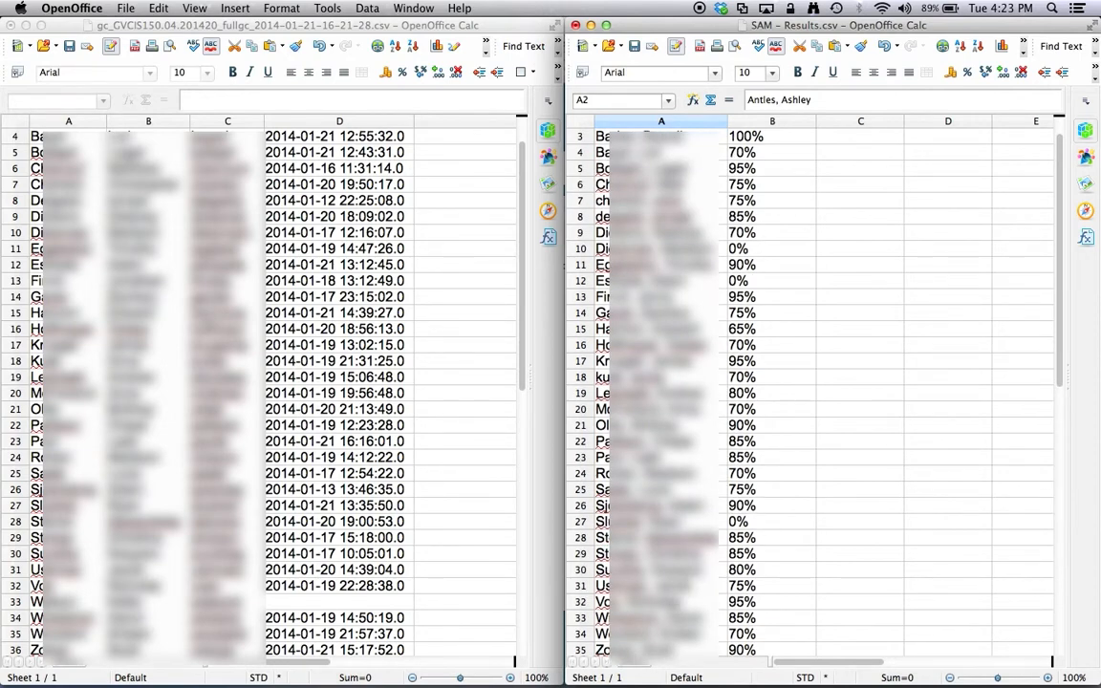
{"action": "left_click", "coordinate": [15, 604]}
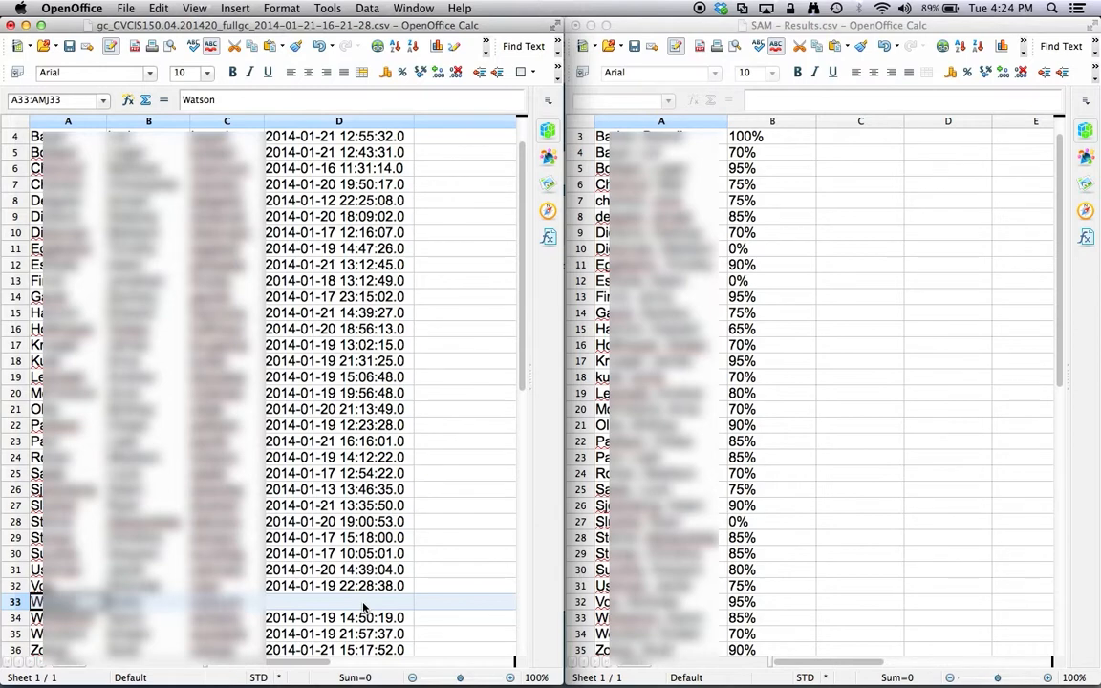
{"action": "right_click", "coordinate": [19, 601]}
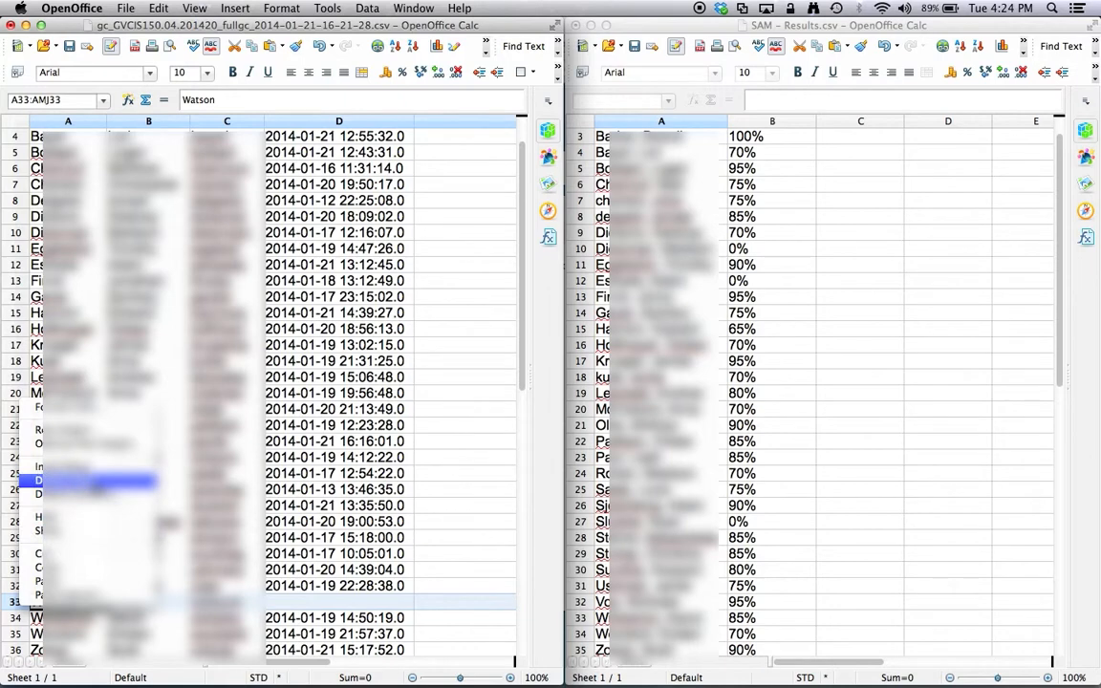
{"action": "left_click", "coordinate": [91, 480]}
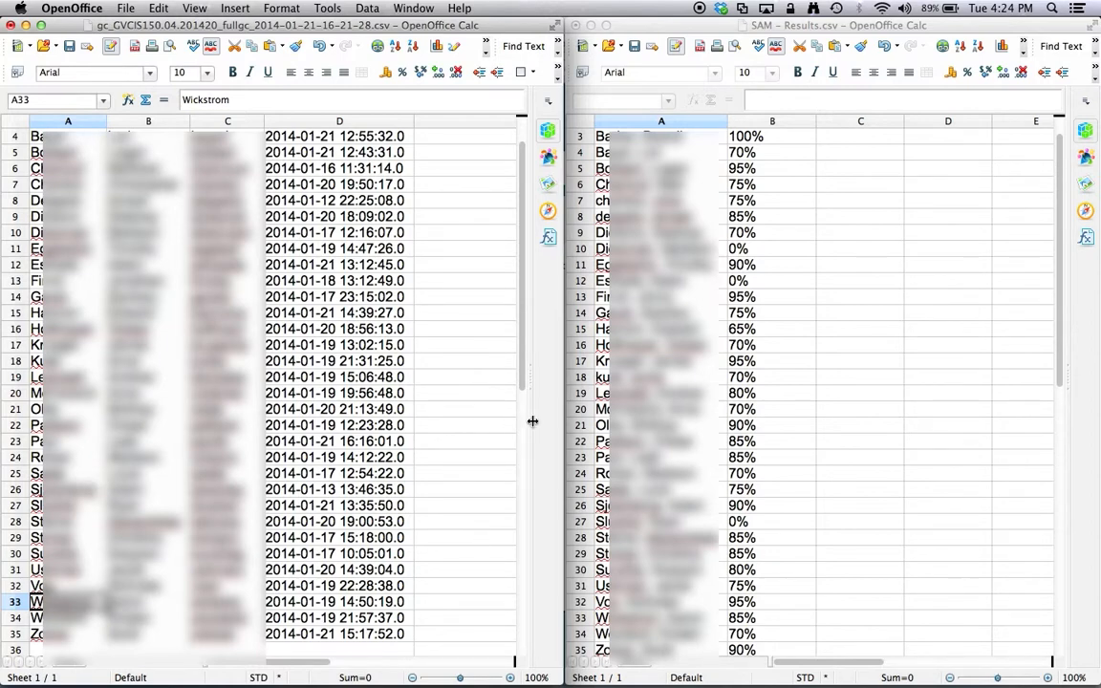
Copy the Quiz 1 and 2 scores in B2:B35 of SAM - Results.csv into the Grade Center file's 2.8 Q CH 1 & 2 column, starting at E2
{"action": "left_click_drag", "start_coordinate": [1059, 401], "coordinate": [1059, 415]}
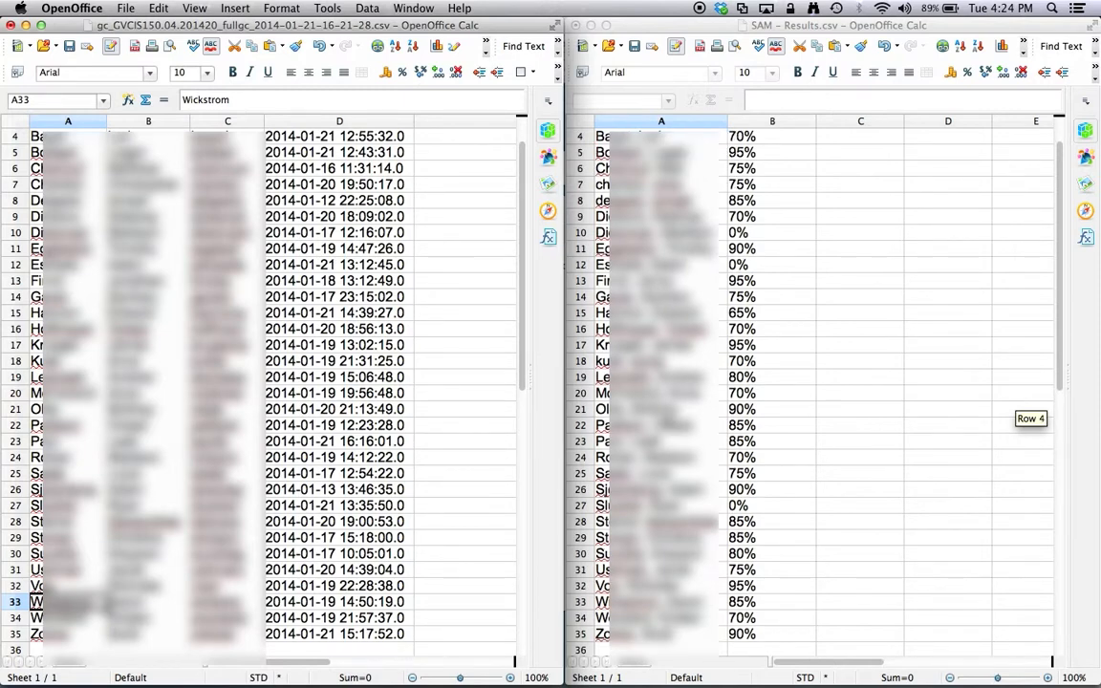
{"action": "left_click", "coordinate": [760, 635]}
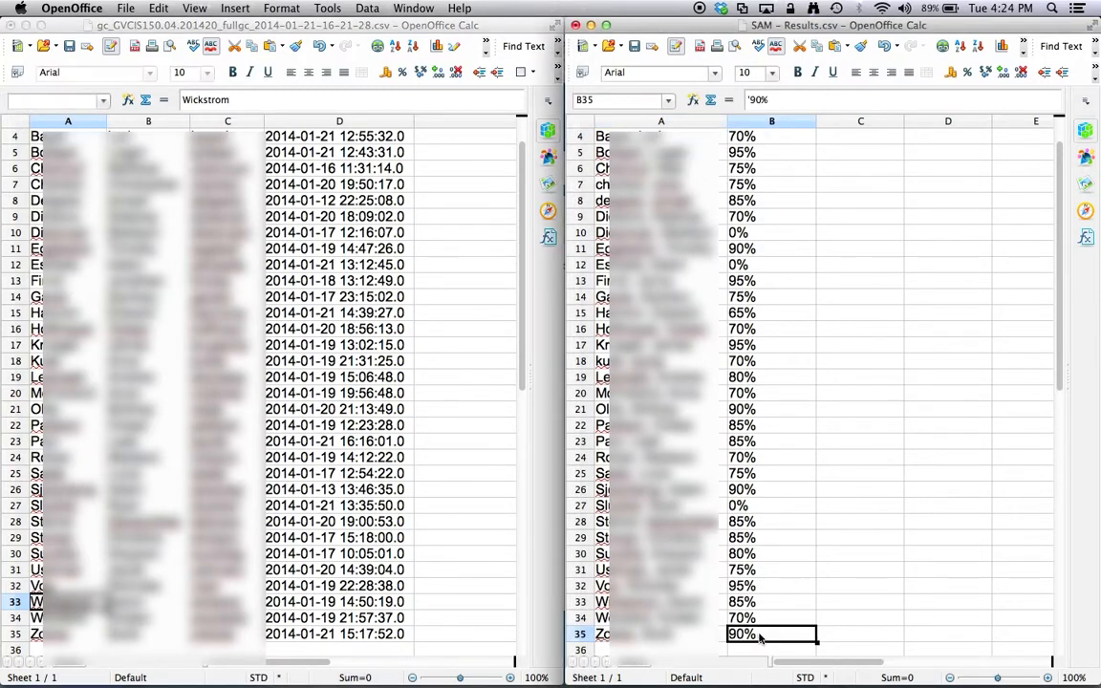
{"action": "scroll", "coordinate": [727, 607], "scroll_direction": "up", "scroll_amount": 1}
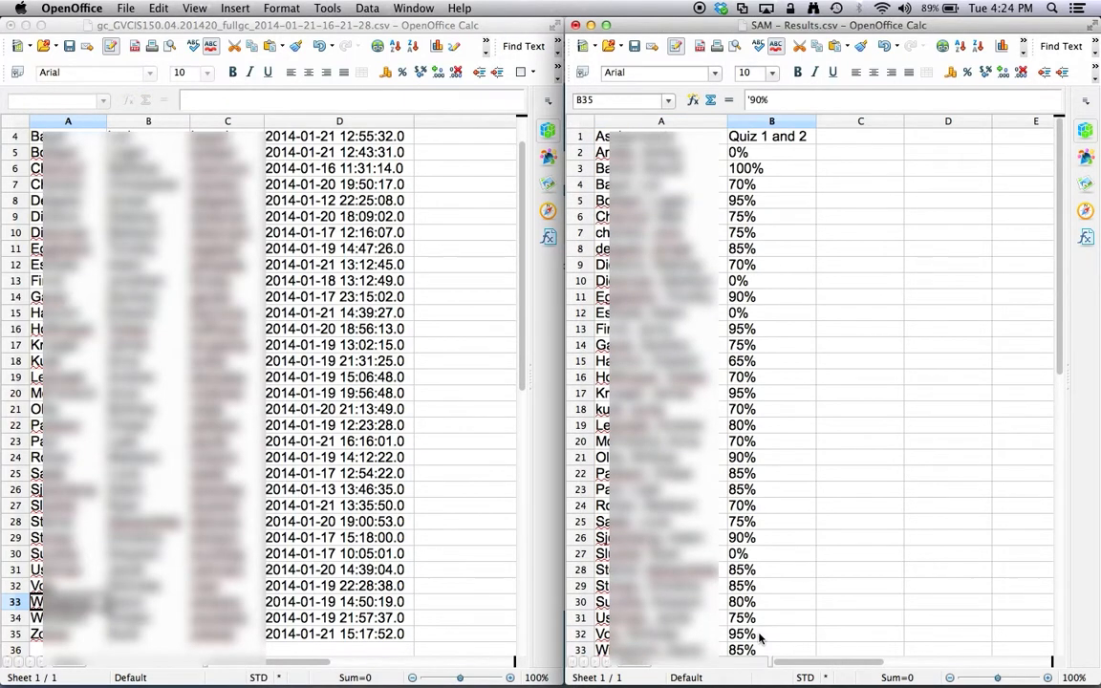
{"action": "left_click", "coordinate": [769, 153]}
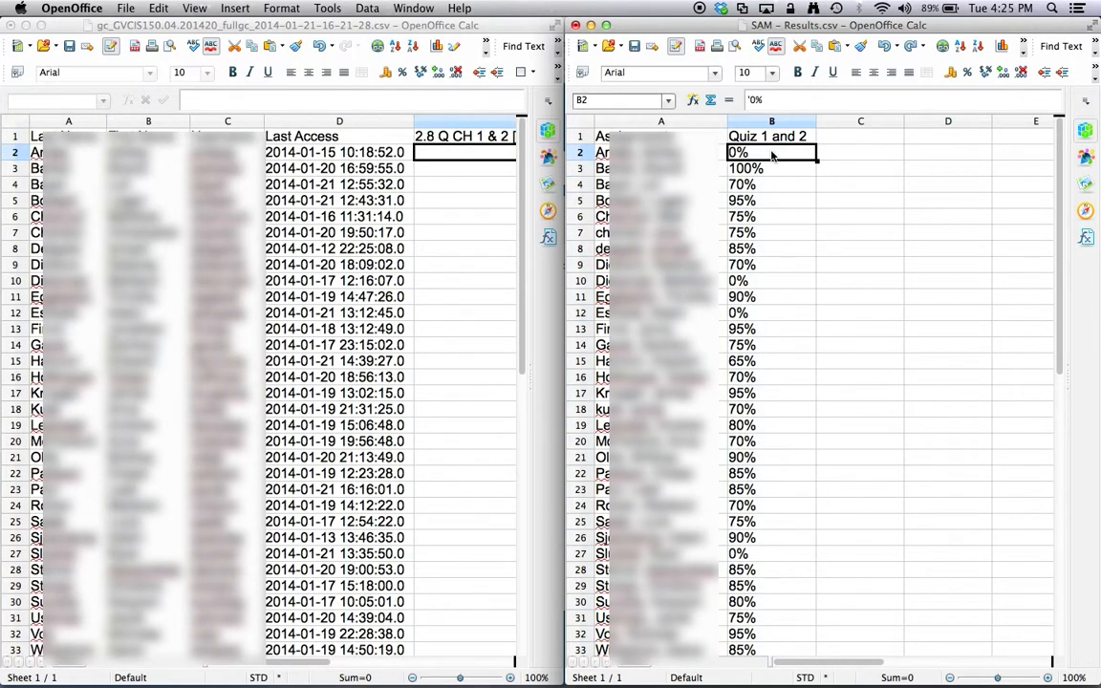
{"action": "scroll", "coordinate": [772, 156], "scroll_direction": "down", "scroll_amount": 7}
{"action": "left_click", "coordinate": [755, 315], "text": "shift"}
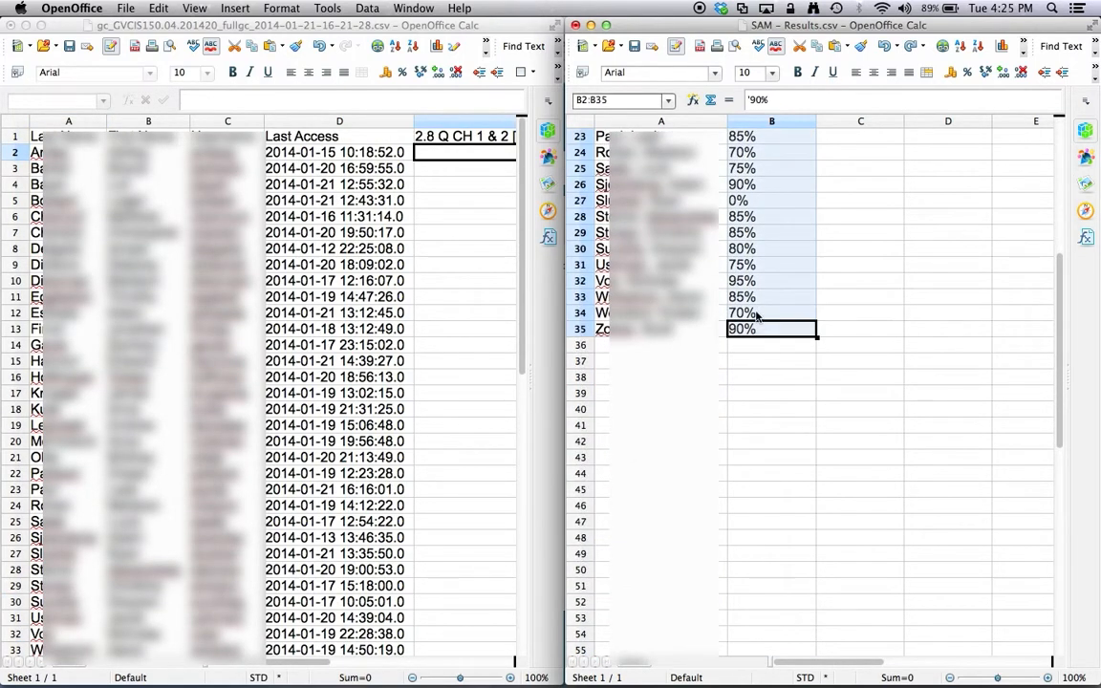
{"action": "right_click", "coordinate": [757, 290]}
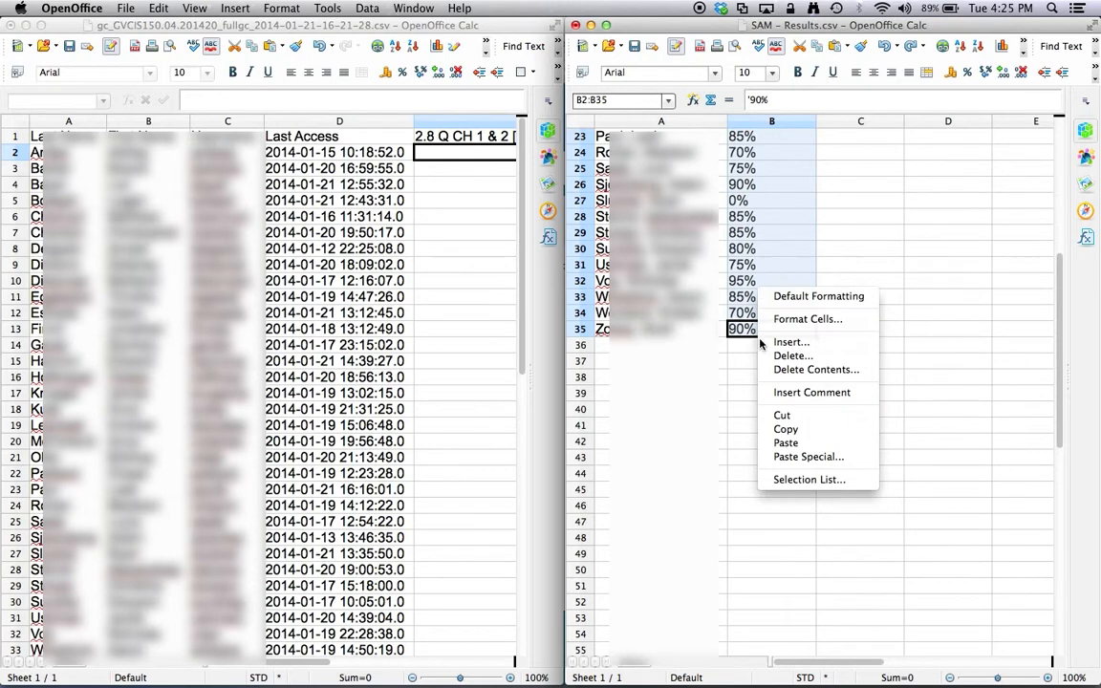
{"action": "left_click", "coordinate": [785, 429]}
{"action": "left_click", "coordinate": [478, 158]}
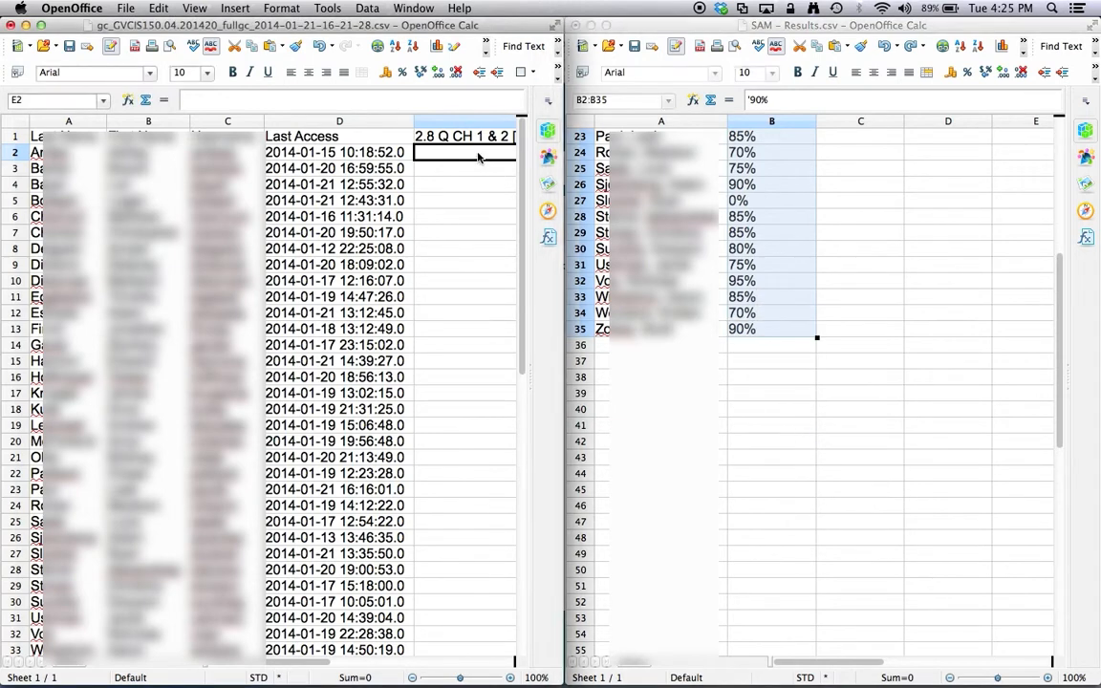
{"action": "right_click", "coordinate": [479, 158]}
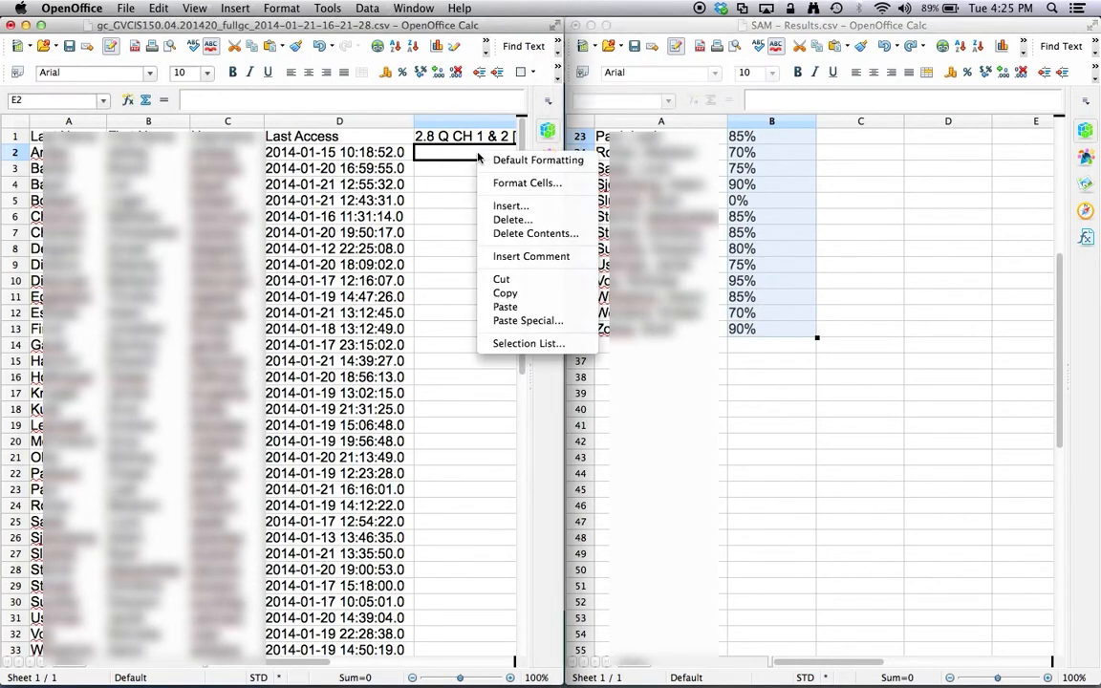
{"action": "left_click", "coordinate": [535, 306]}
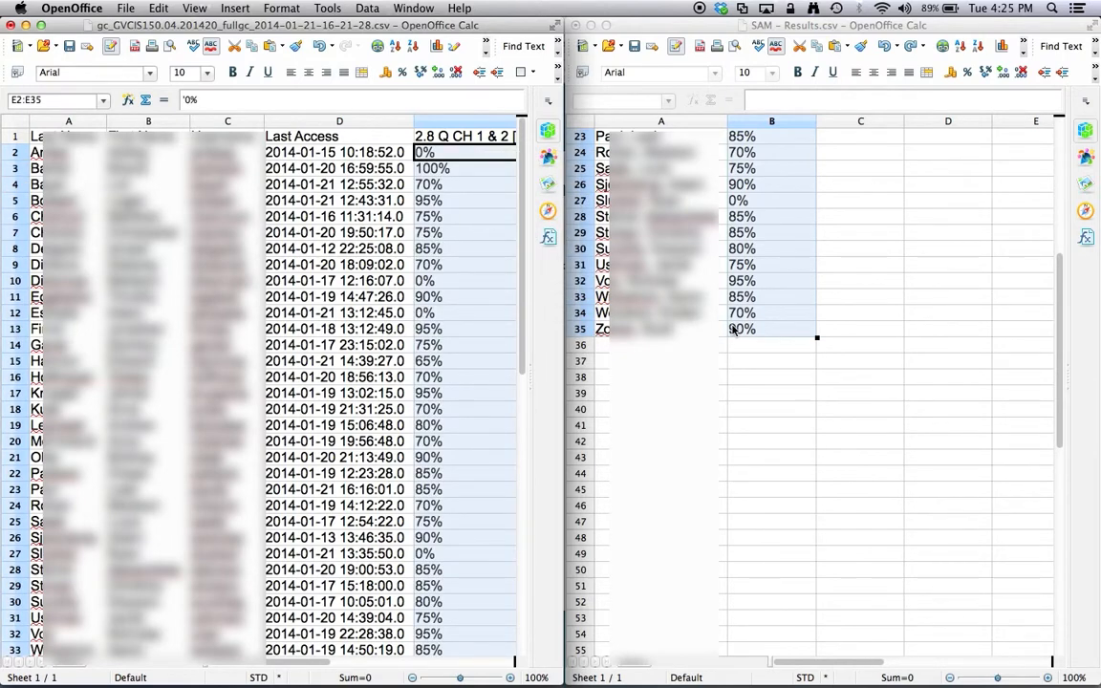
Check the pasted scores against the SAM results and save the Grade Center CSV file
{"action": "scroll", "coordinate": [659, 296], "scroll_direction": "up", "scroll_amount": 8}
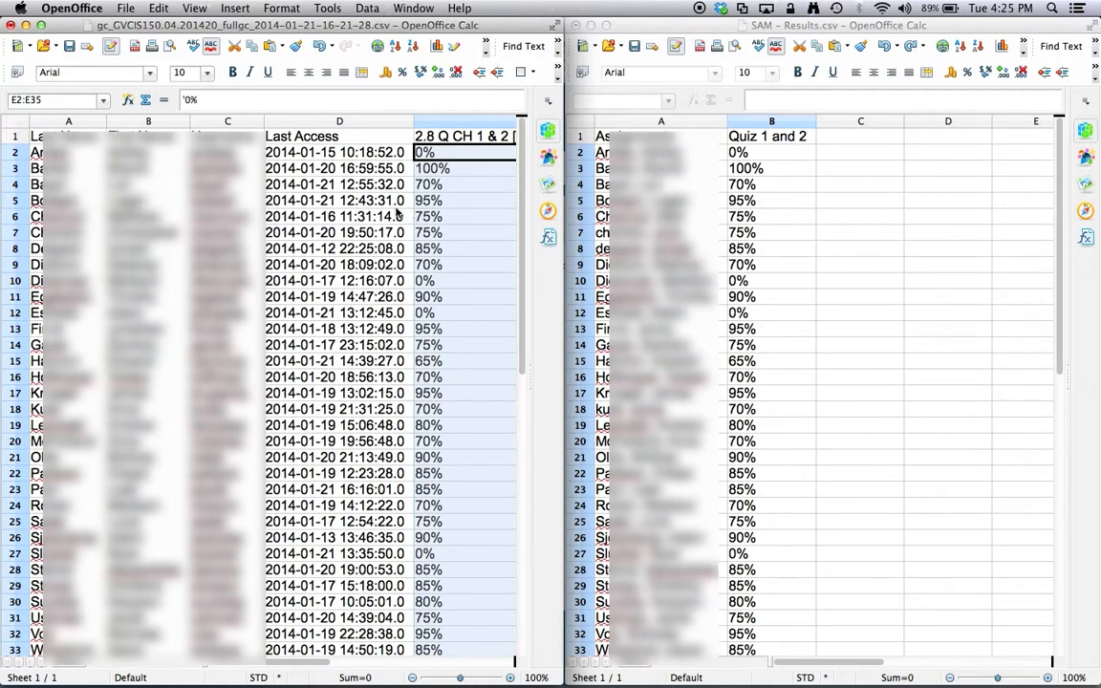
{"action": "scroll", "coordinate": [474, 240], "scroll_direction": "down", "scroll_amount": 4}
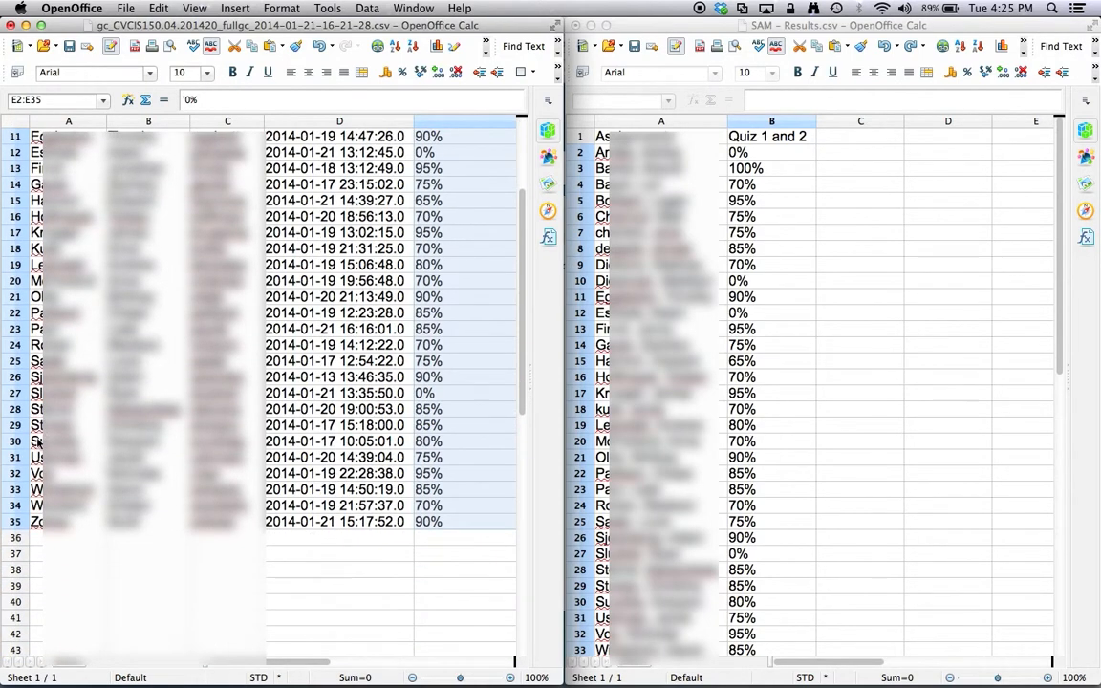
{"action": "scroll", "coordinate": [351, 522], "scroll_direction": "up", "scroll_amount": 4}
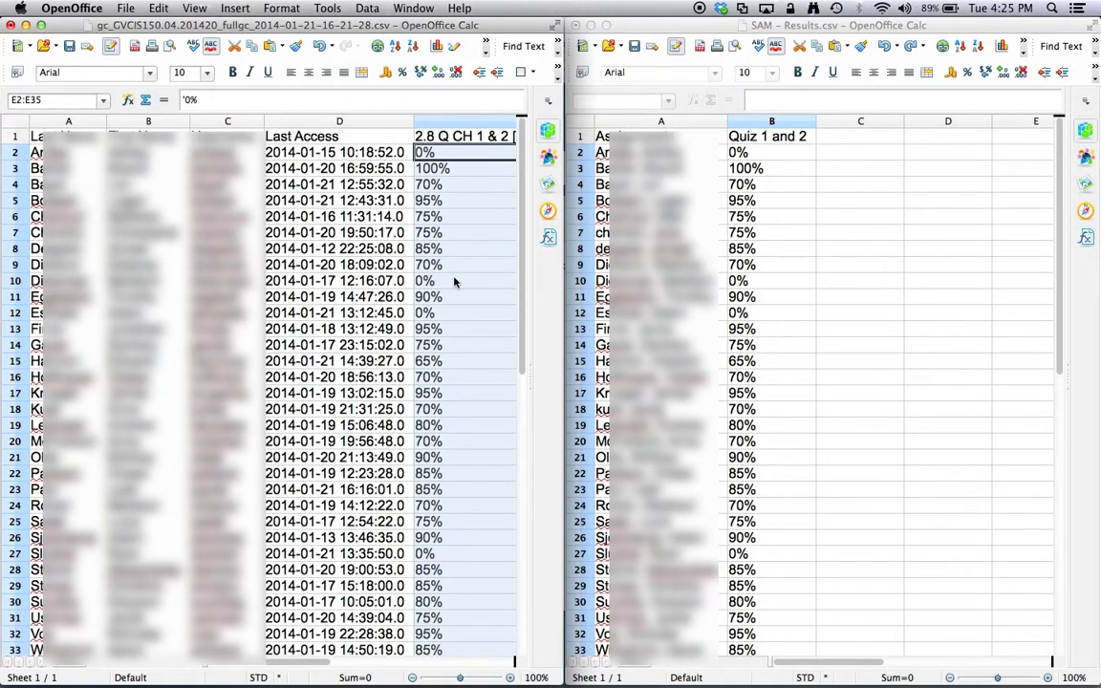
{"action": "scroll", "coordinate": [439, 535], "scroll_direction": "down", "scroll_amount": 2}
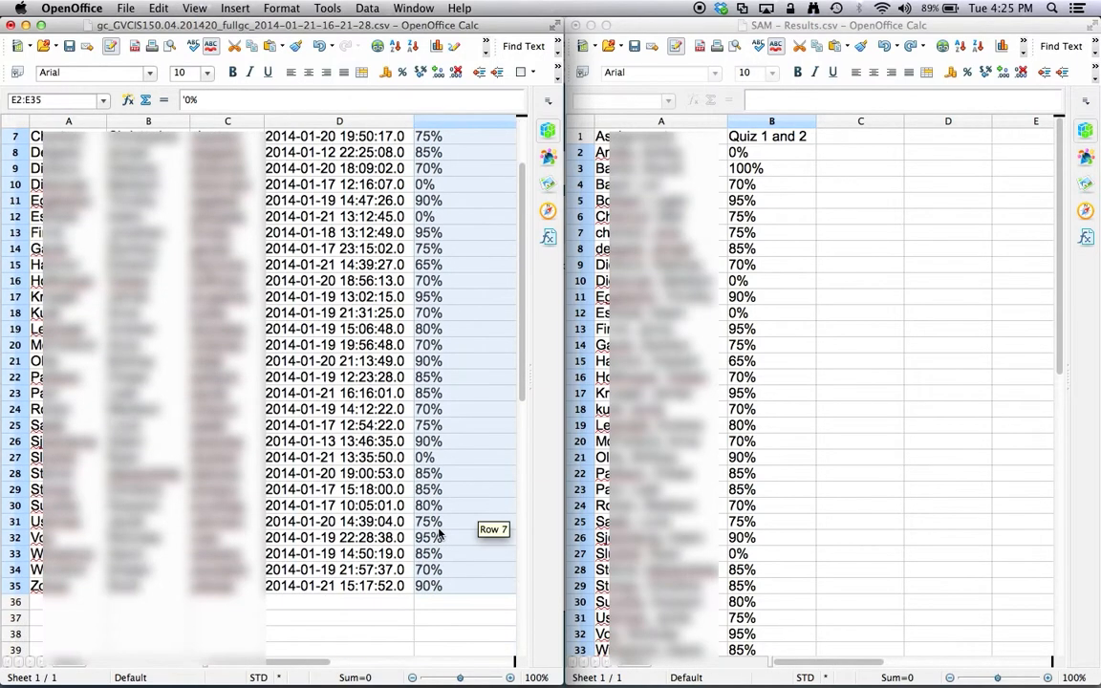
{"action": "scroll", "coordinate": [439, 535], "scroll_direction": "up", "scroll_amount": 2}
{"action": "left_click", "coordinate": [71, 48]}
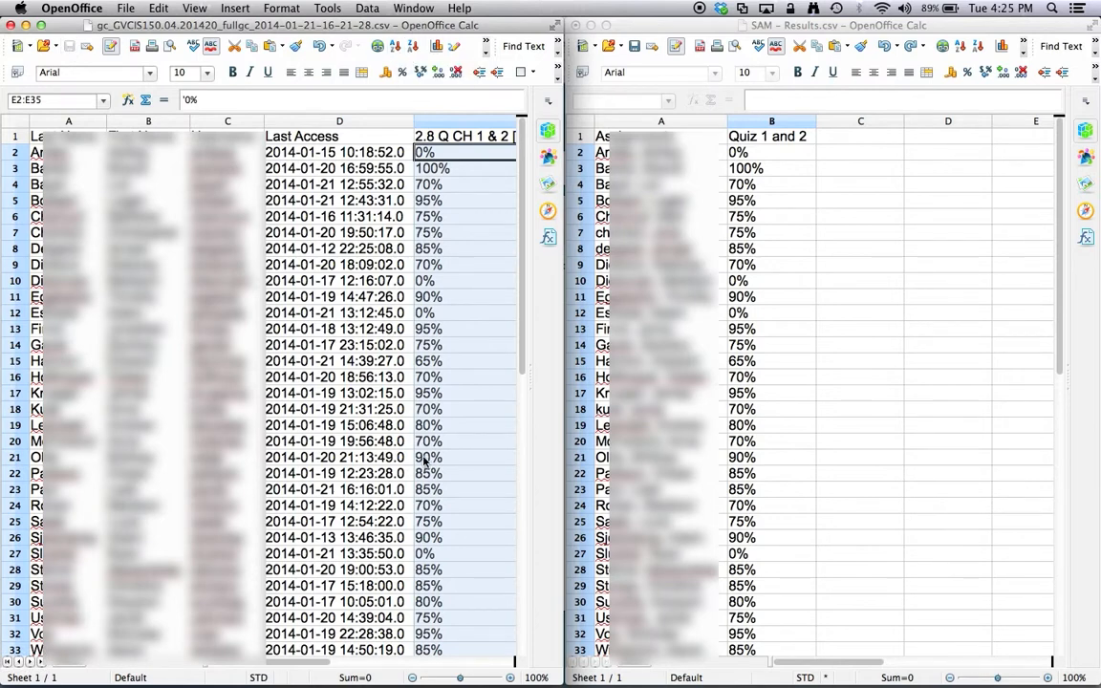
Switch to Blackboard in Firefox, leave the Download Grades page and open Upload Grades for the Full Grade Center
{"action": "mouse_move", "coordinate": [325, 669]}
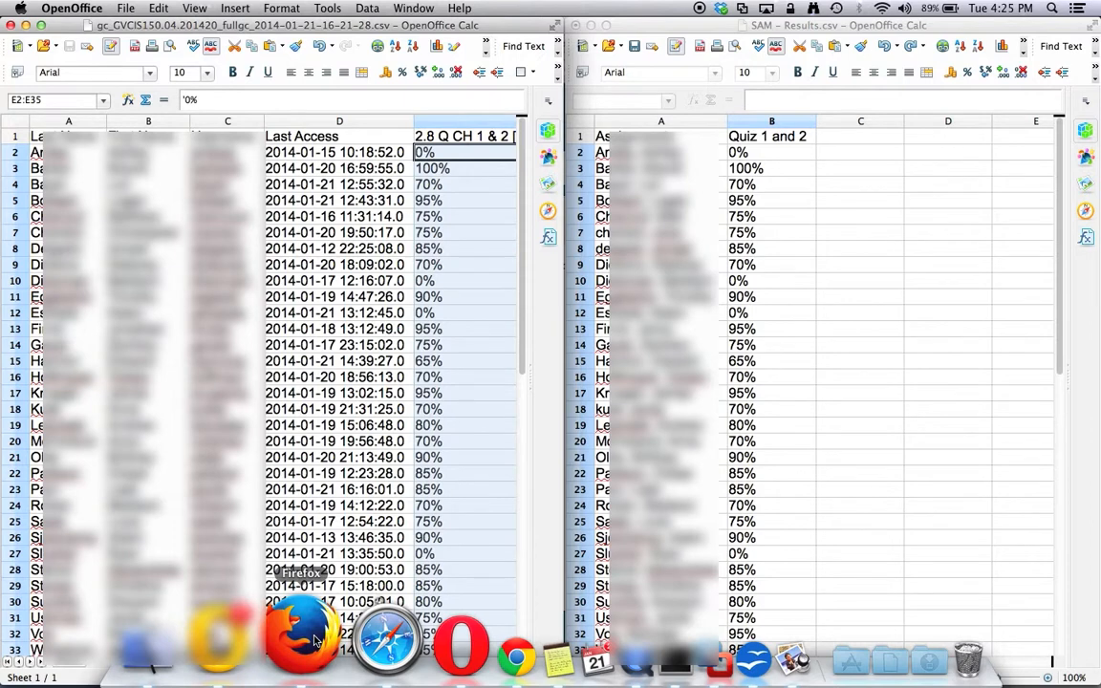
{"action": "left_click", "coordinate": [302, 635]}
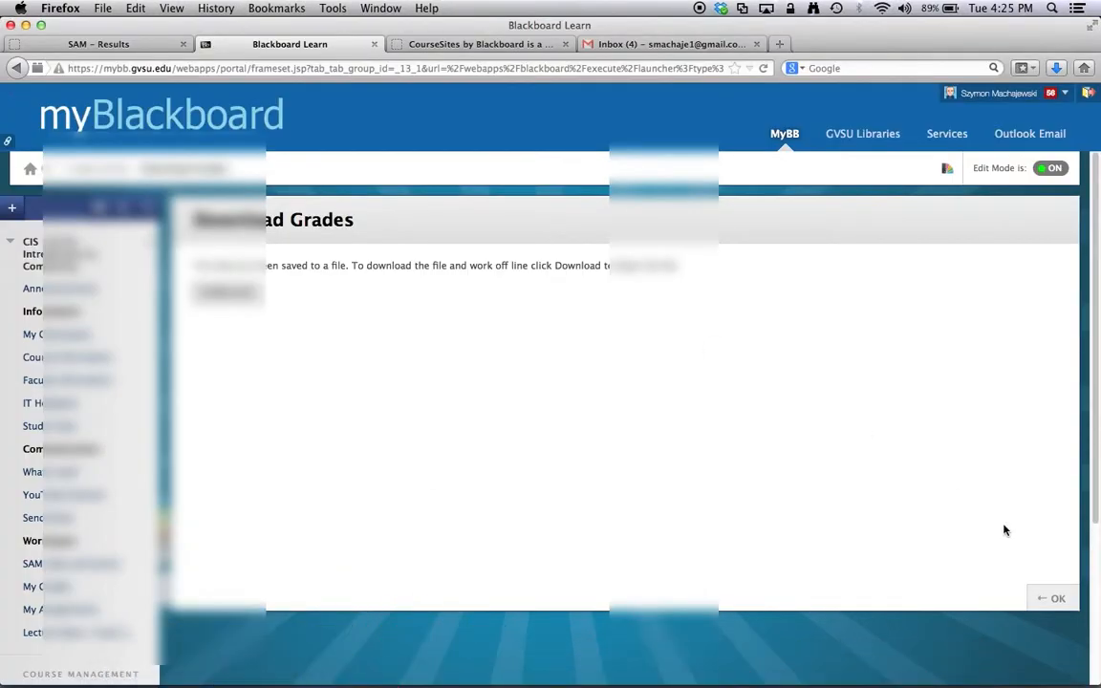
{"action": "left_click", "coordinate": [1050, 598]}
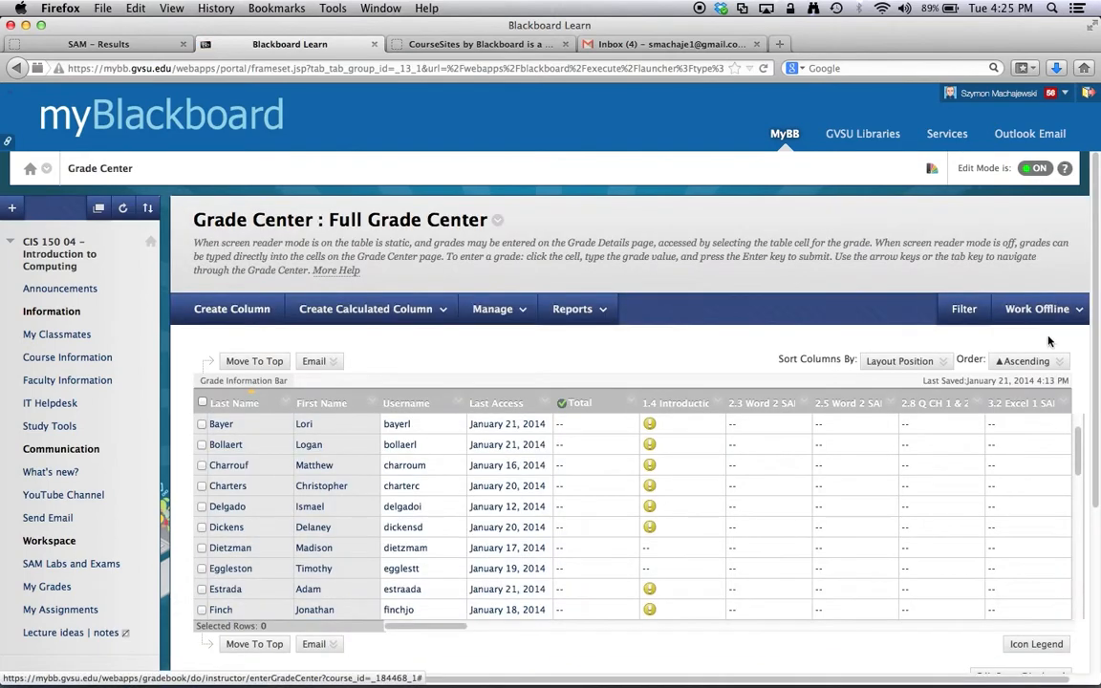
{"action": "left_click", "coordinate": [1037, 308]}
{"action": "left_click", "coordinate": [952, 339]}
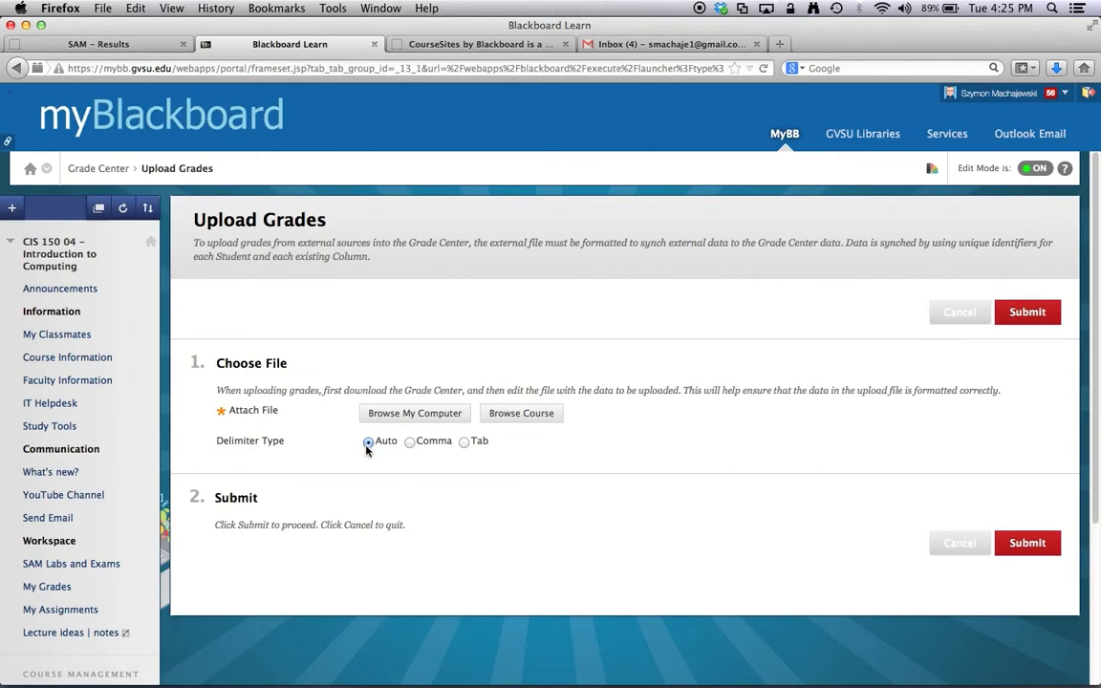
{"action": "left_click", "coordinate": [401, 415]}
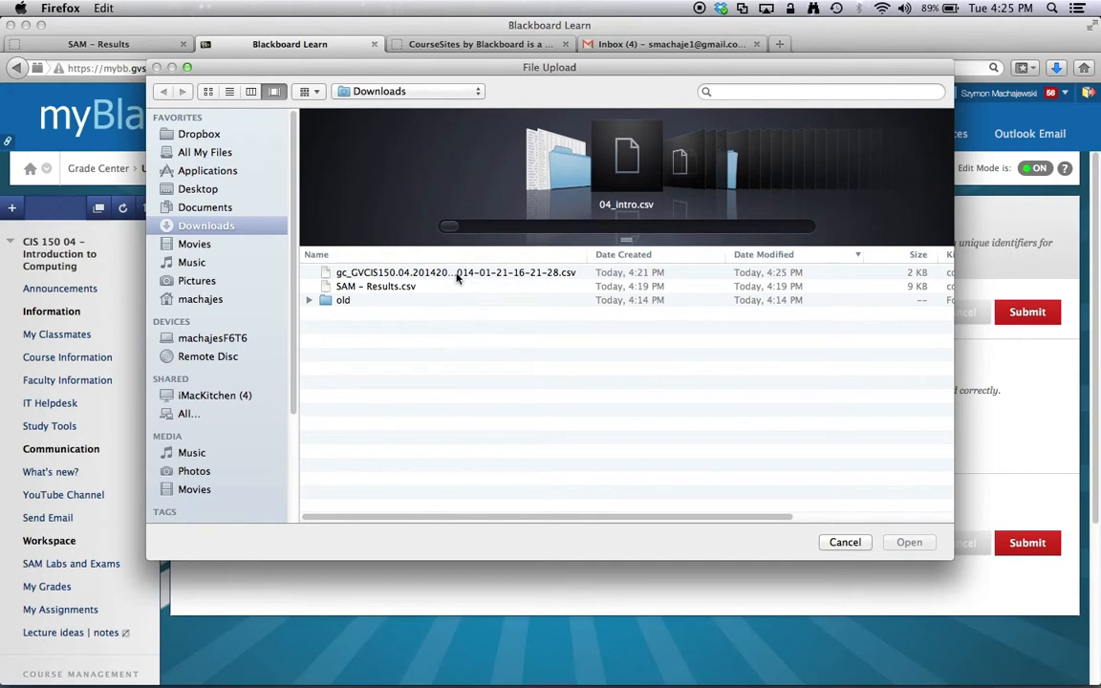
{"action": "double_click", "coordinate": [457, 274]}
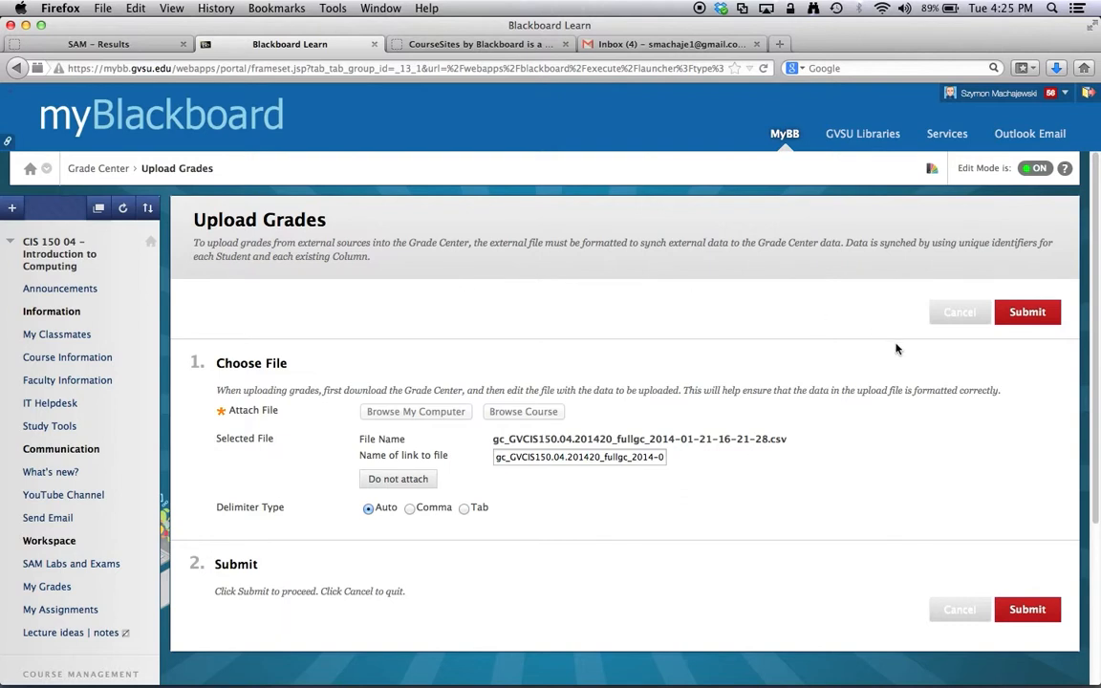
{"action": "left_click", "coordinate": [1027, 313]}
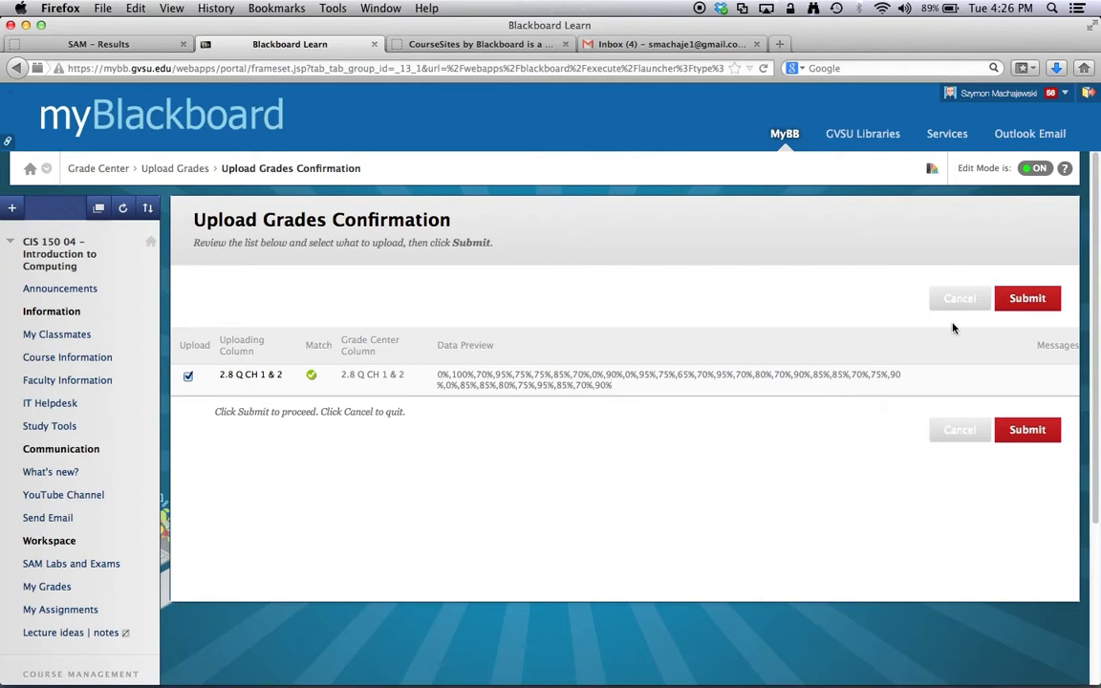
{"action": "left_click", "coordinate": [1027, 298]}
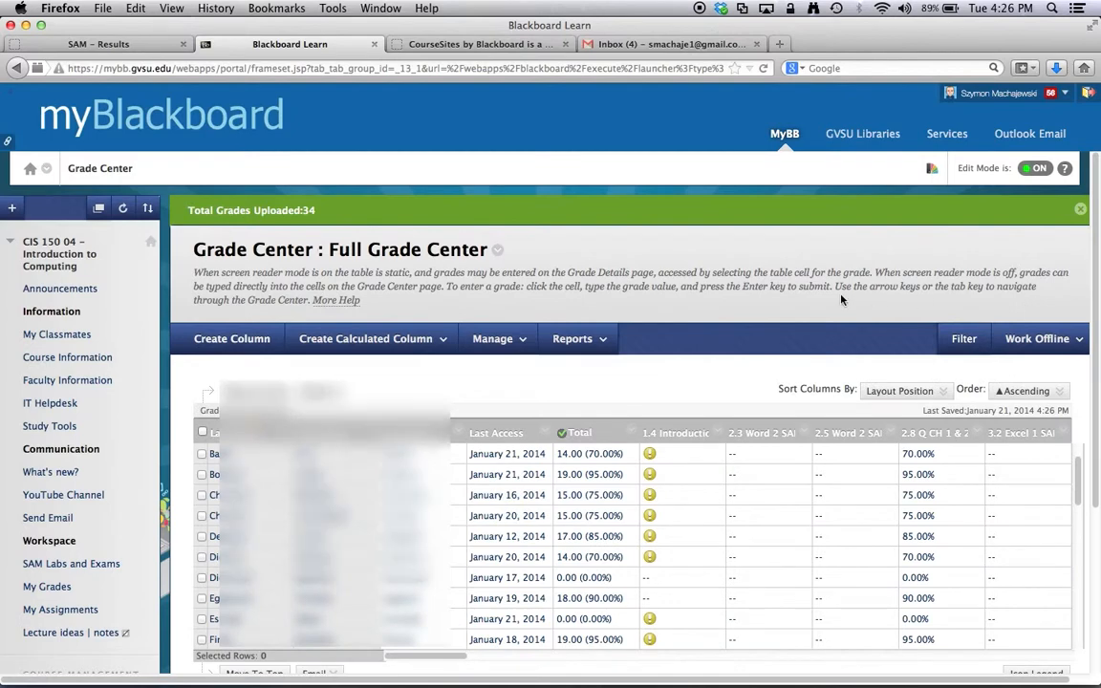
Examine the 2.8 Q CH 1 & 2, Total and Letter Grade columns in the Full Grade Center
{"action": "scroll", "coordinate": [841, 299], "scroll_direction": "down", "scroll_amount": 2}
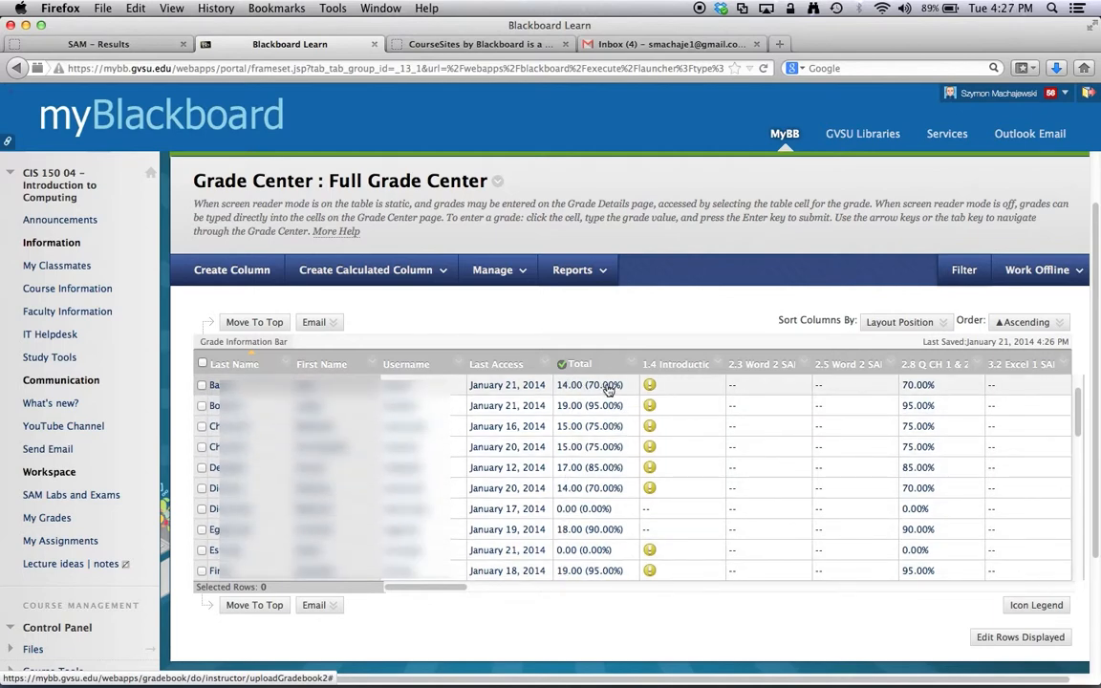
{"action": "left_click_drag", "start_coordinate": [462, 587], "coordinate": [1068, 591]}
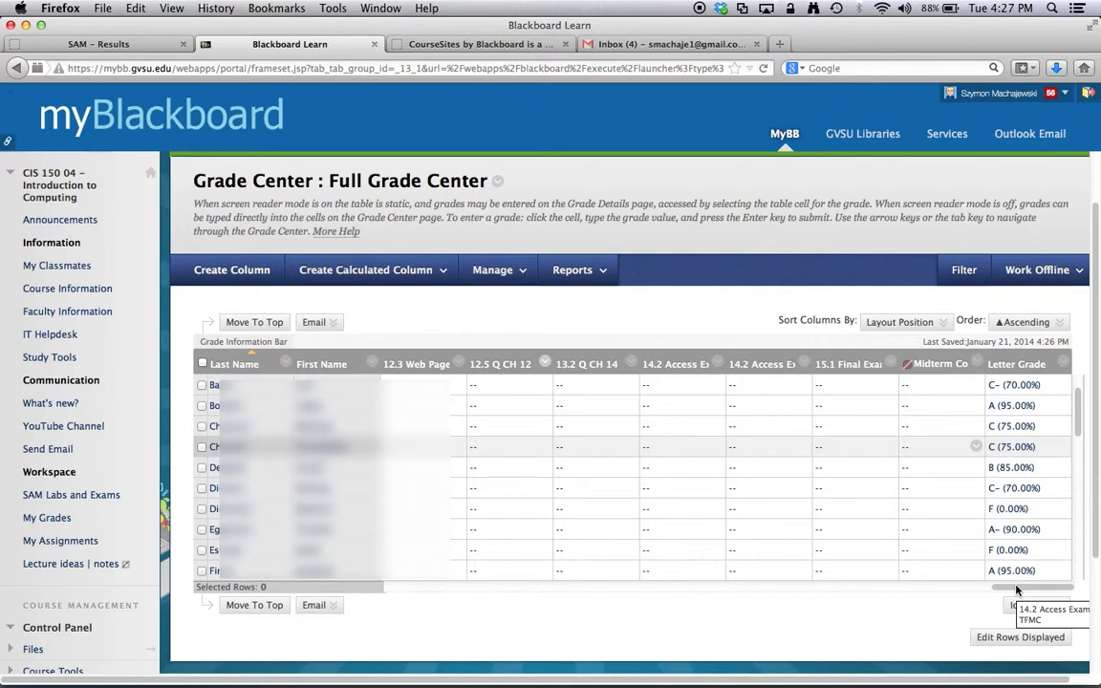
{"action": "left_click_drag", "start_coordinate": [1017, 590], "coordinate": [400, 590]}
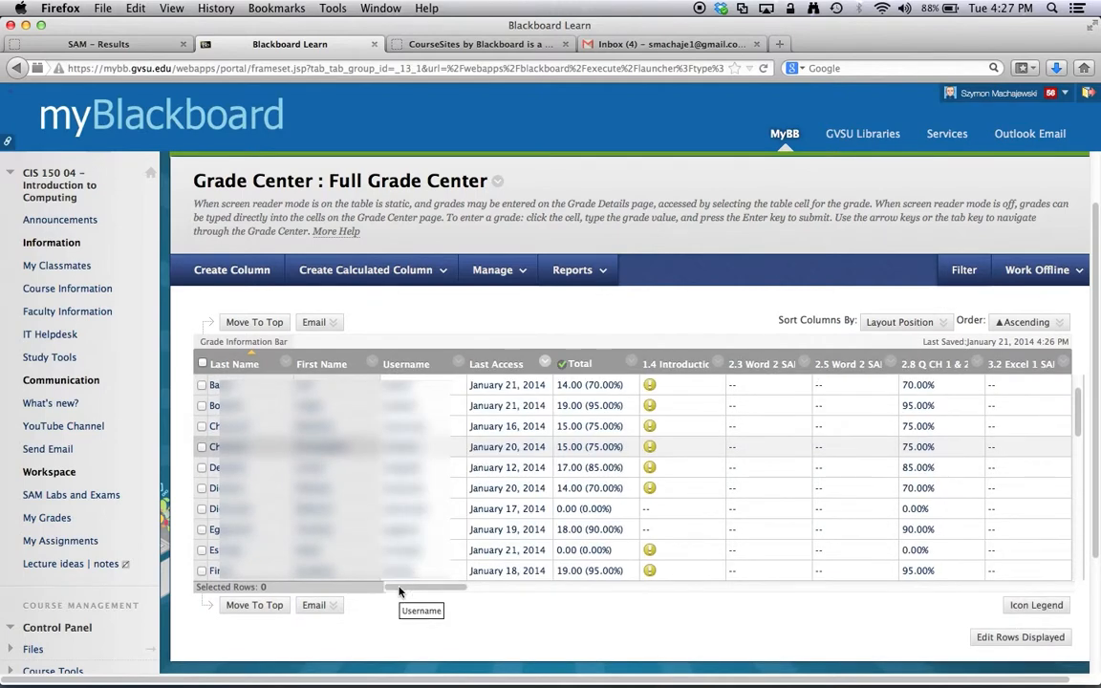
Open the CIS150_Letter grading schema, review its percentage-to-letter mapping and leave it without submitting
{"action": "left_click", "coordinate": [523, 270]}
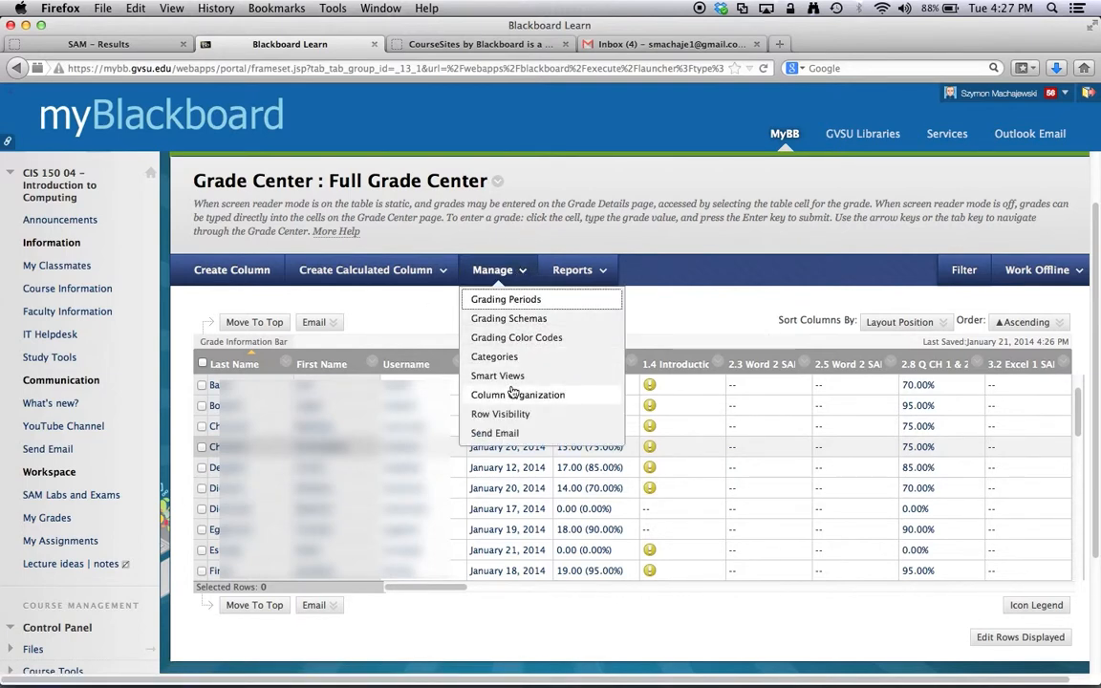
{"action": "left_click", "coordinate": [544, 321]}
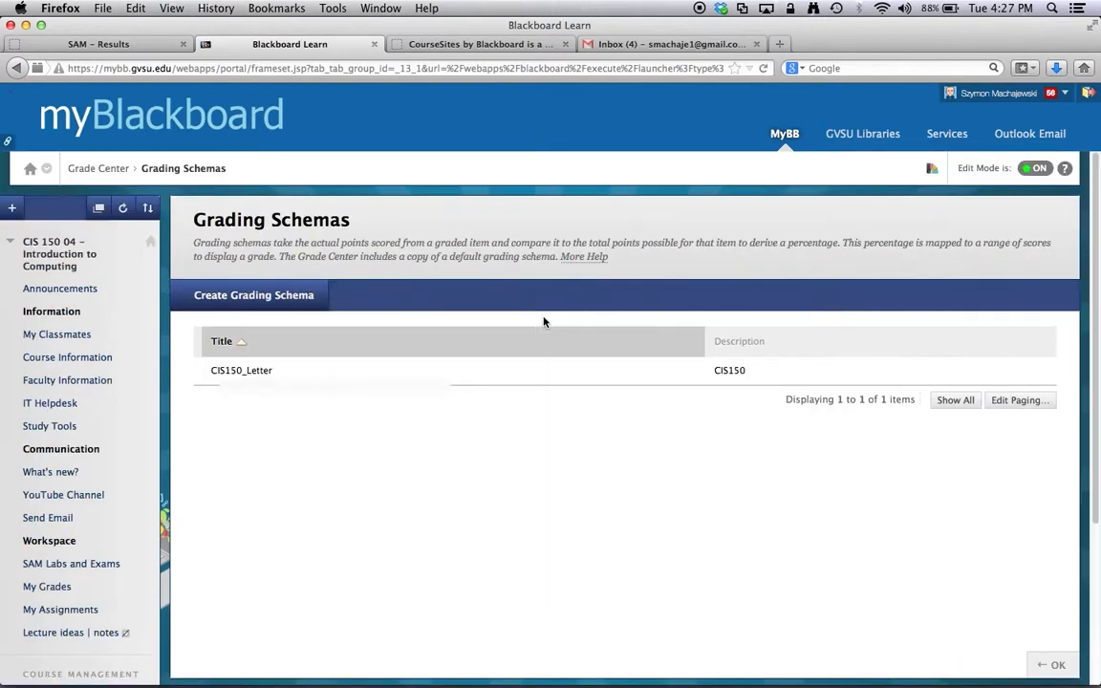
{"action": "left_click", "coordinate": [281, 372]}
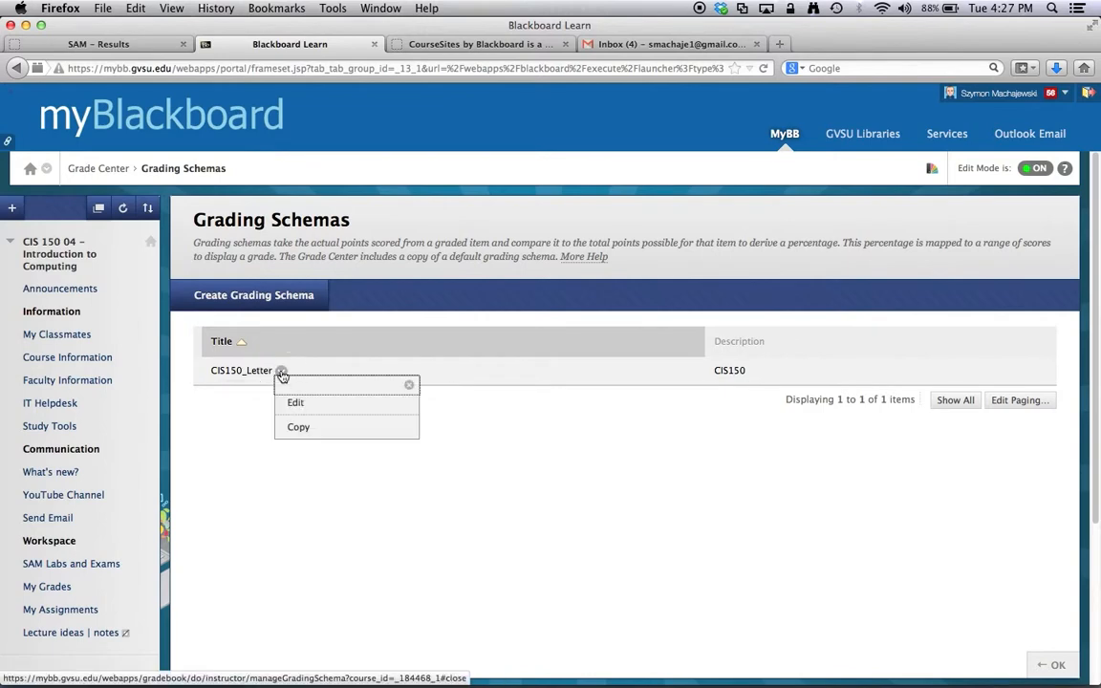
{"action": "left_click", "coordinate": [310, 402]}
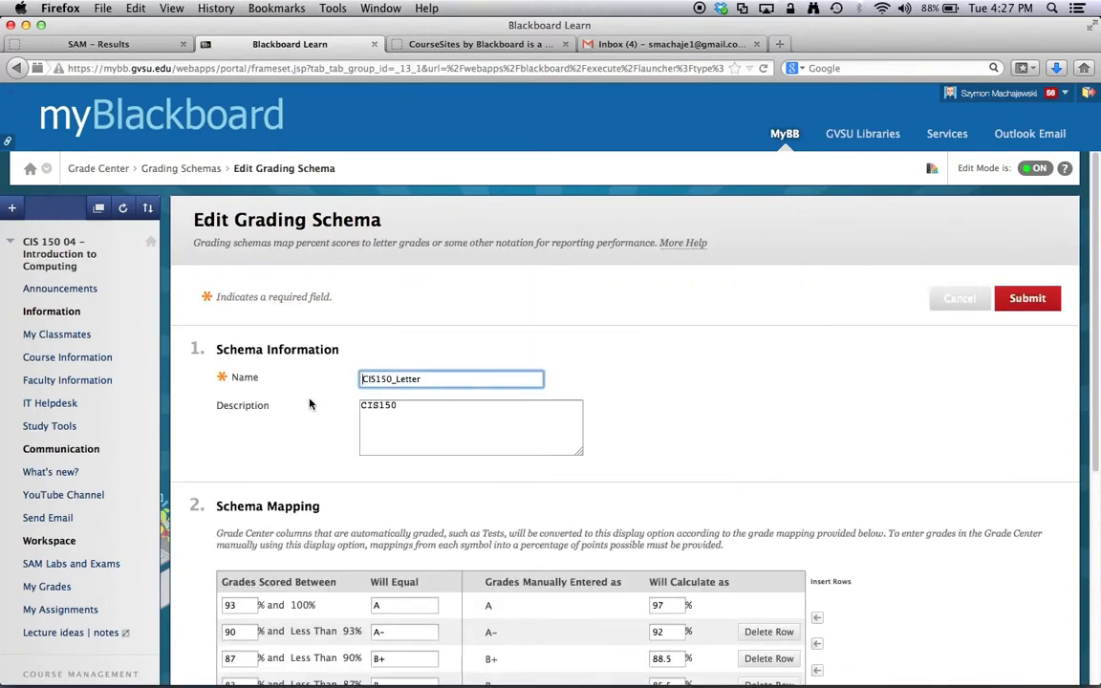
{"action": "scroll", "coordinate": [809, 344], "scroll_direction": "down", "scroll_amount": 5}
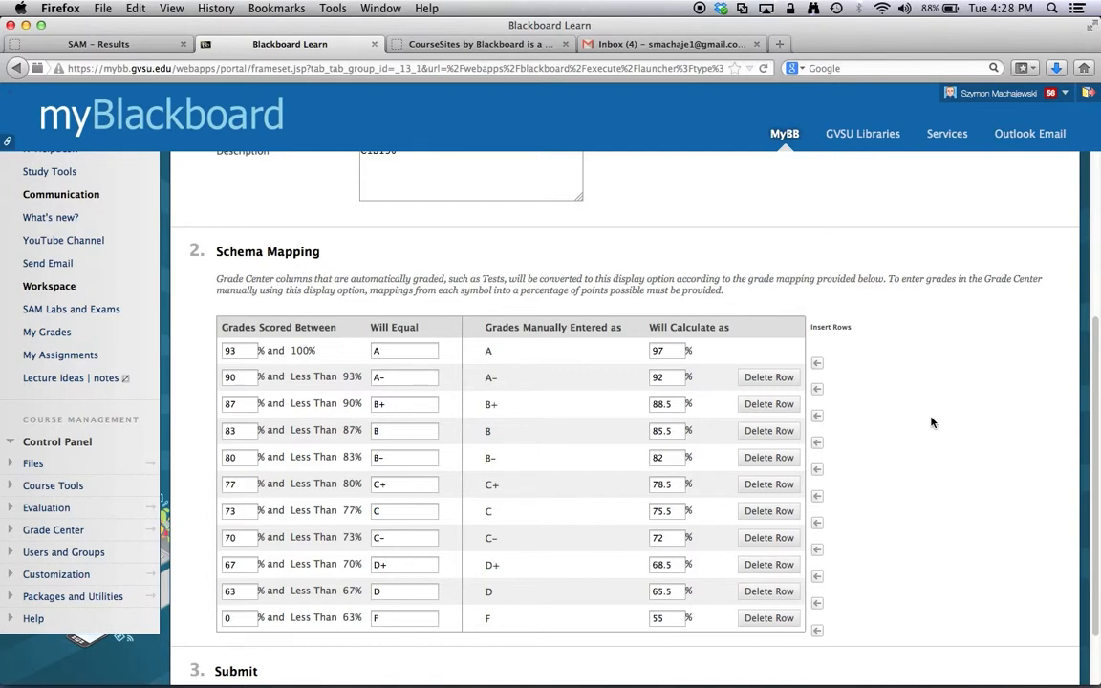
{"action": "scroll", "coordinate": [932, 422], "scroll_direction": "down", "scroll_amount": 3}
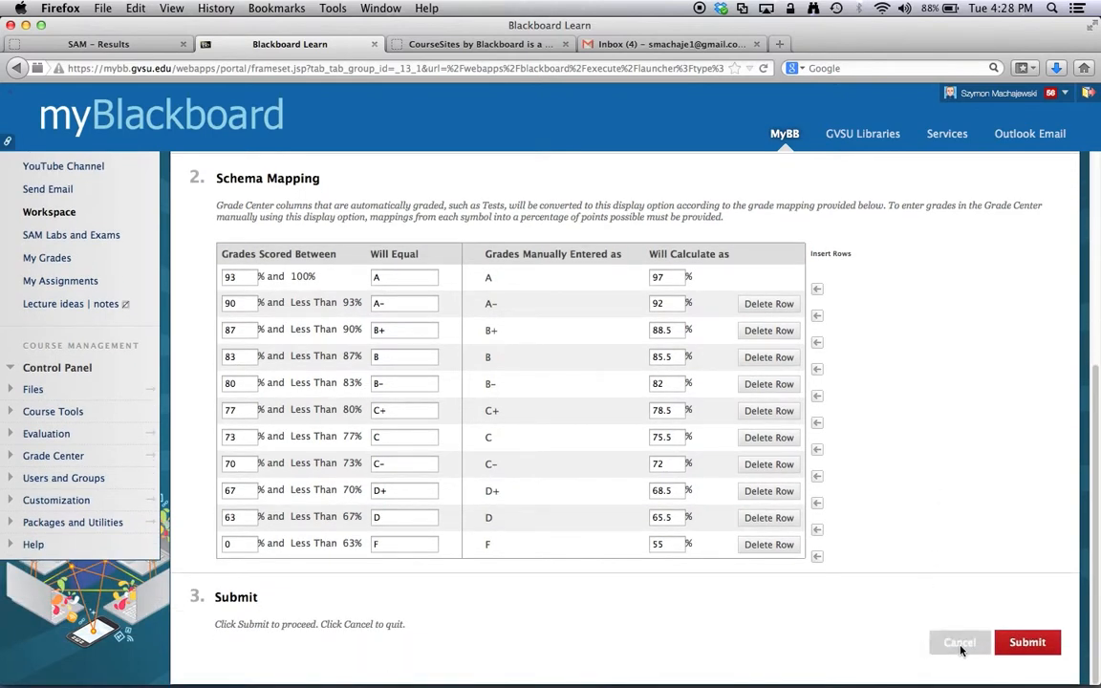
{"action": "left_click", "coordinate": [960, 646]}
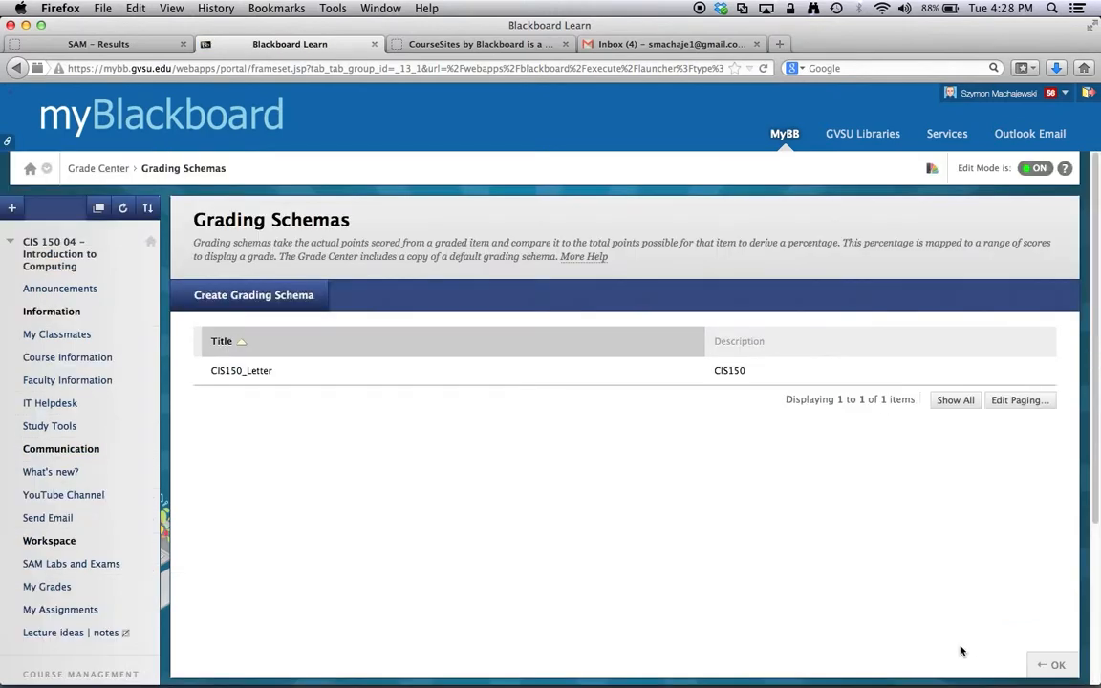
Return from the Grading Schemas page to the Full Grade Center of the CIS 150 04 course
{"action": "scroll", "coordinate": [354, 519], "scroll_direction": "down", "scroll_amount": 3}
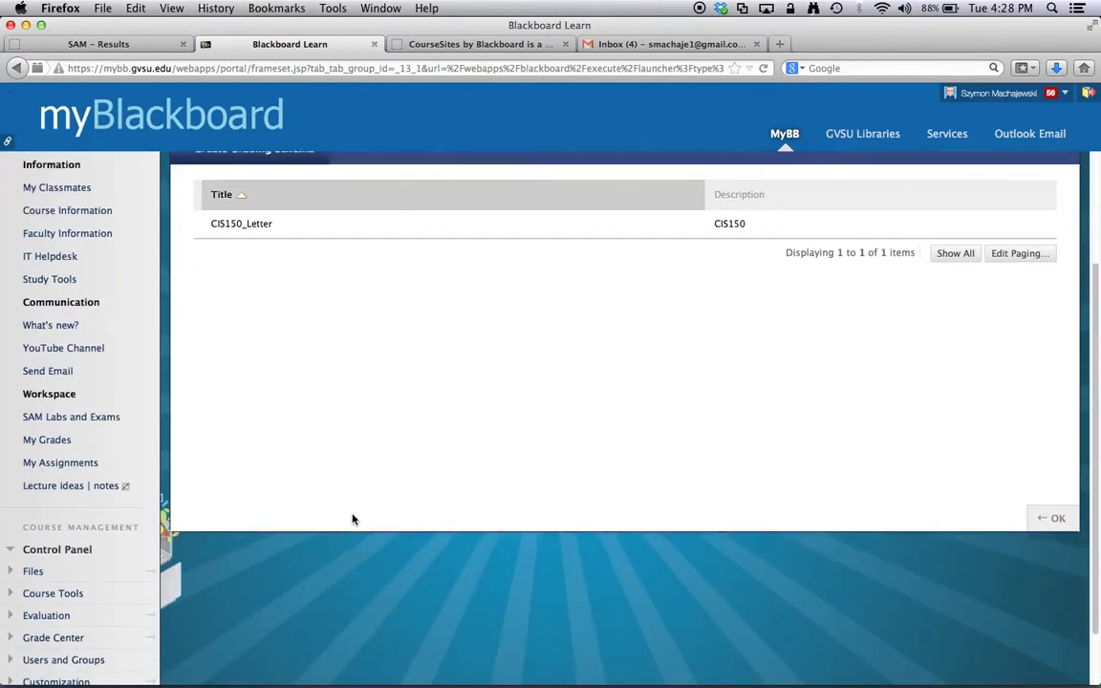
{"action": "left_click", "coordinate": [150, 599]}
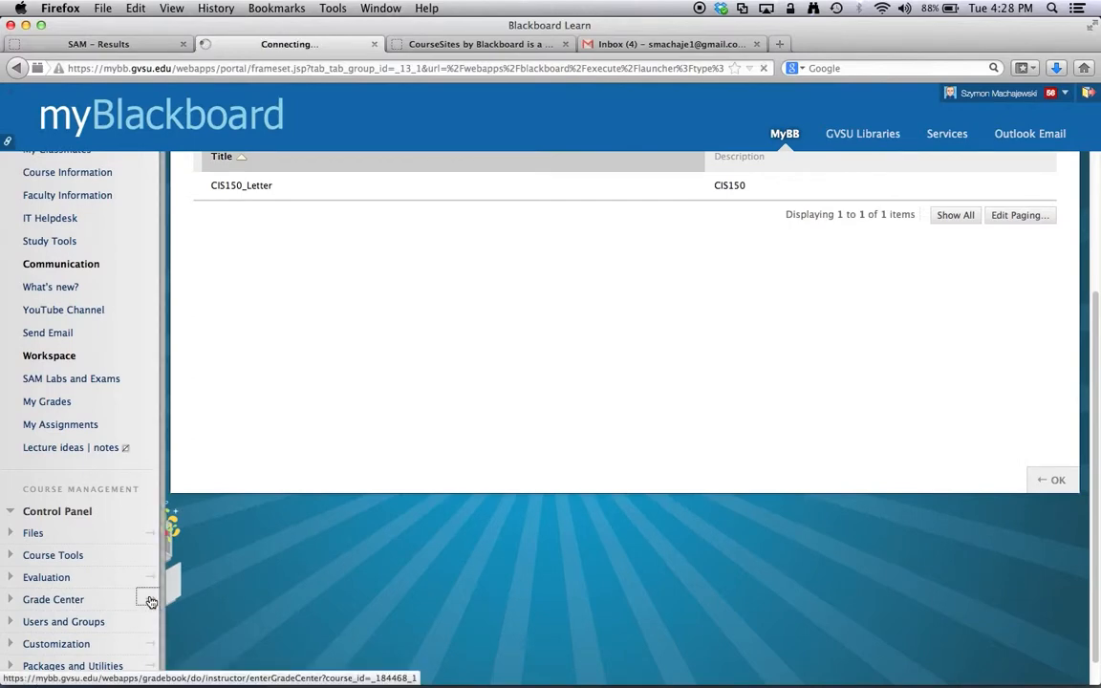